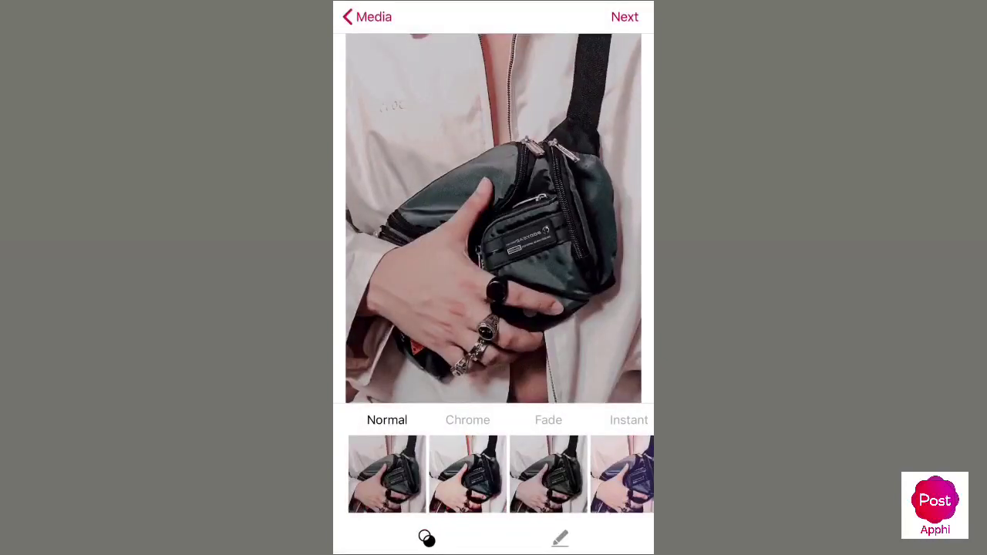
- Keep the green-bag photo unfiltered and move on to its post details
click(625, 17)
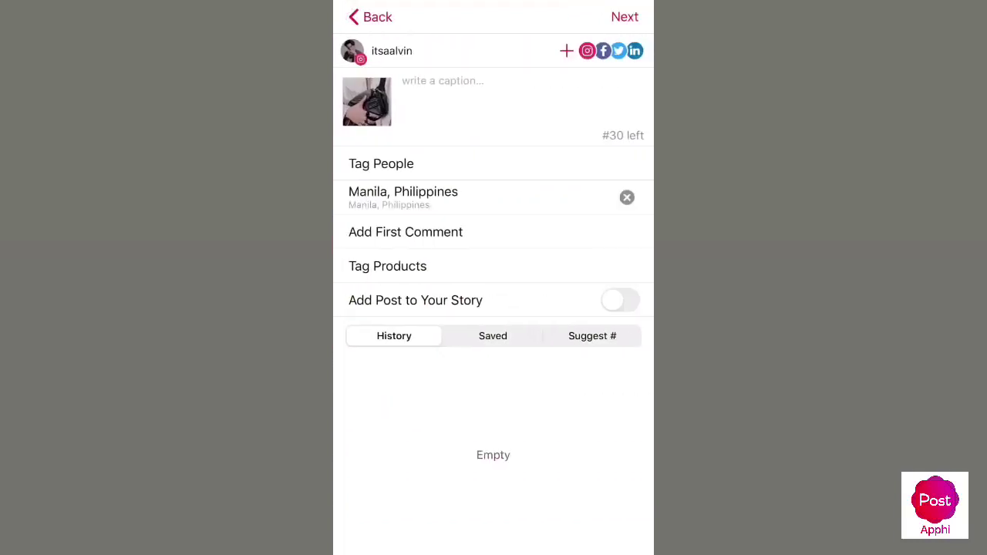
- Write the caption 'Outfit deets.' followed by the saved social-links caption block
click(443, 81)
text(Out)
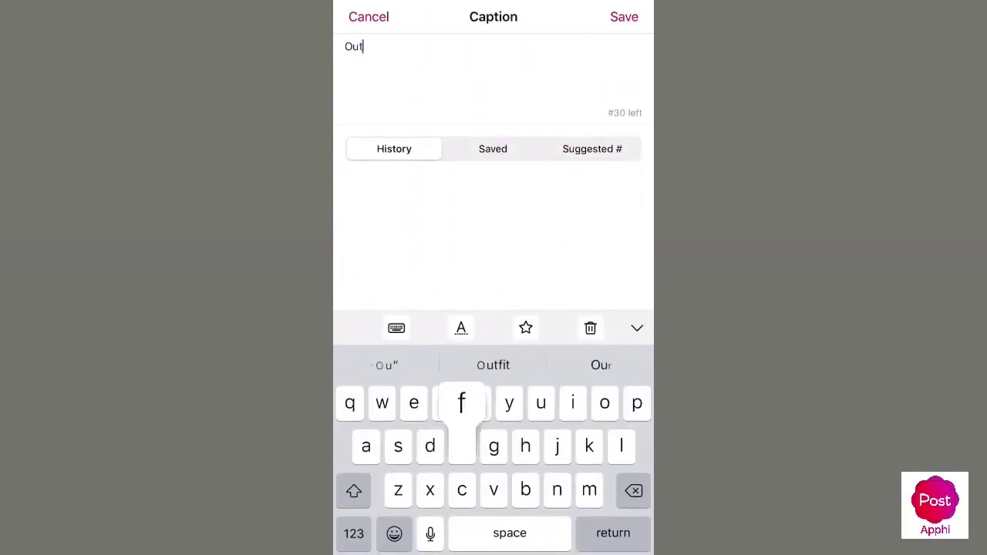
text(fit deets.)
key(Return)
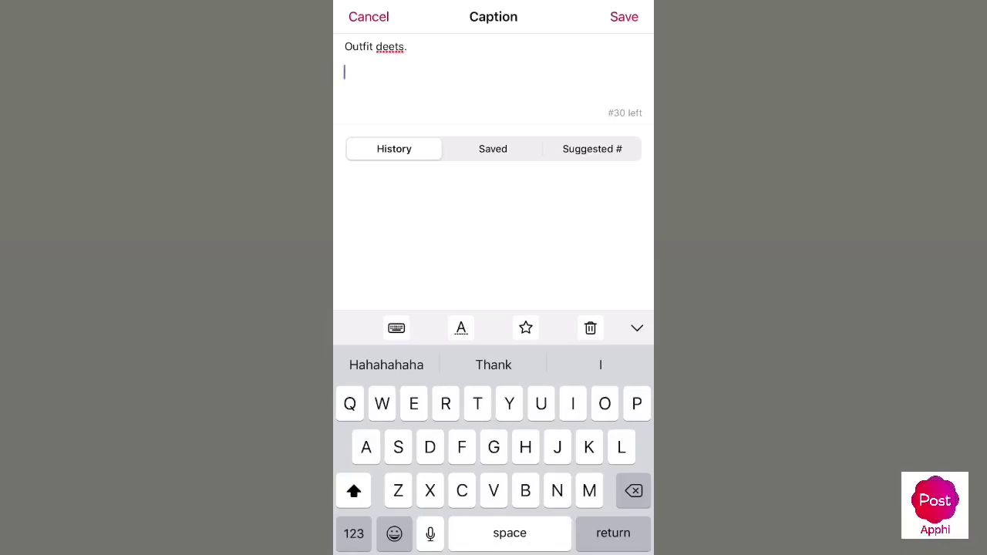
click(493, 149)
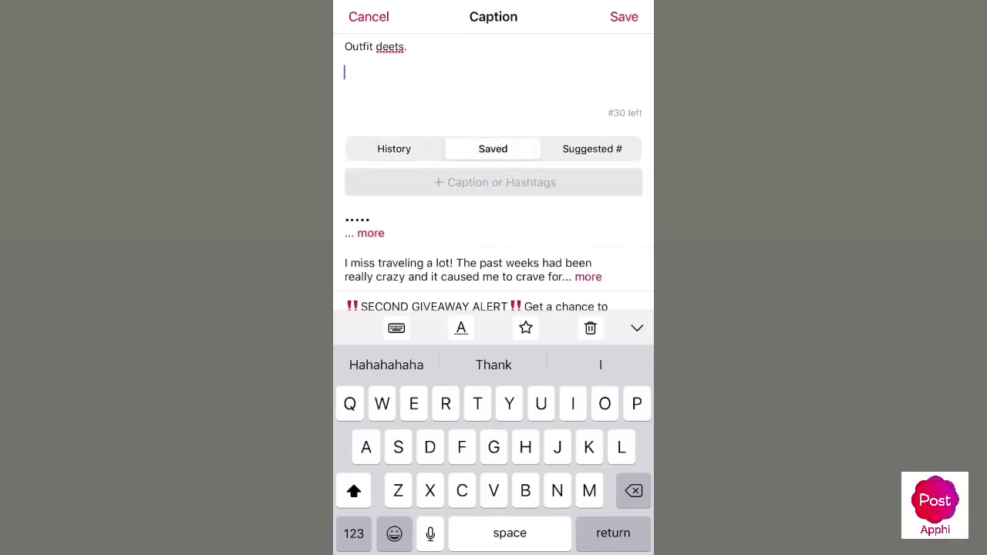
click(357, 224)
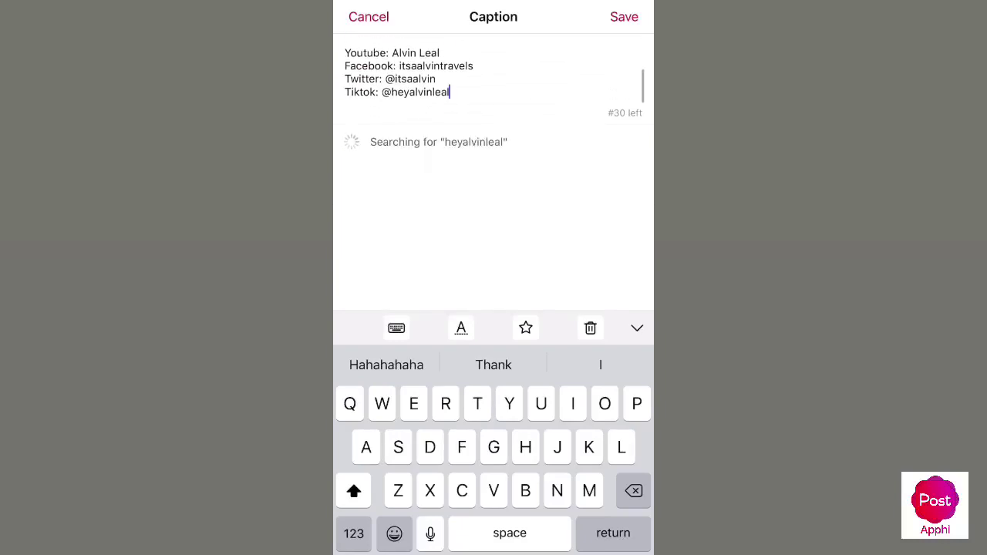
key(Return)
key(Return)
- Browse the suggested hashtag categories (Nature, Sky, Social, Fashion), then save the caption
click(592, 149)
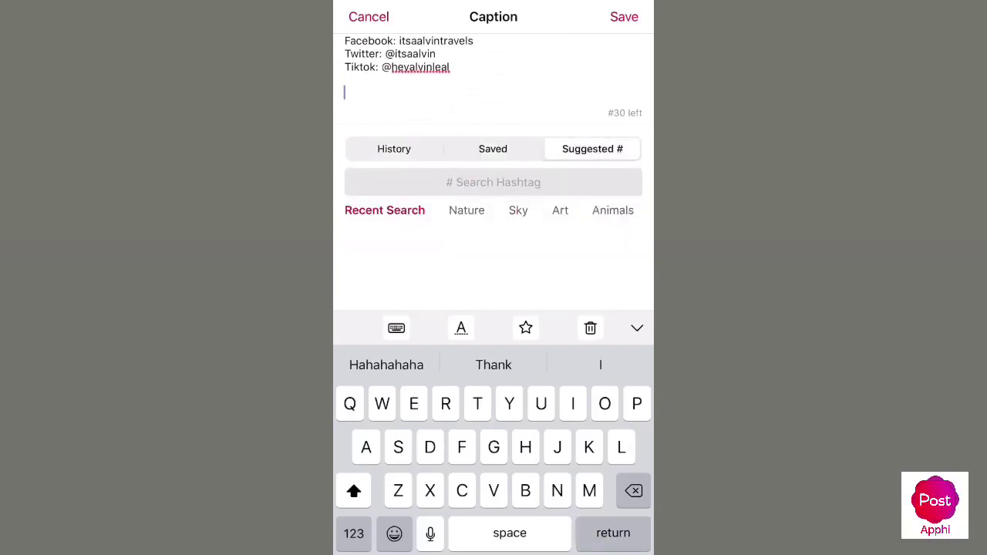
click(453, 209)
click(506, 210)
click(548, 210)
click(614, 210)
click(600, 210)
click(578, 210)
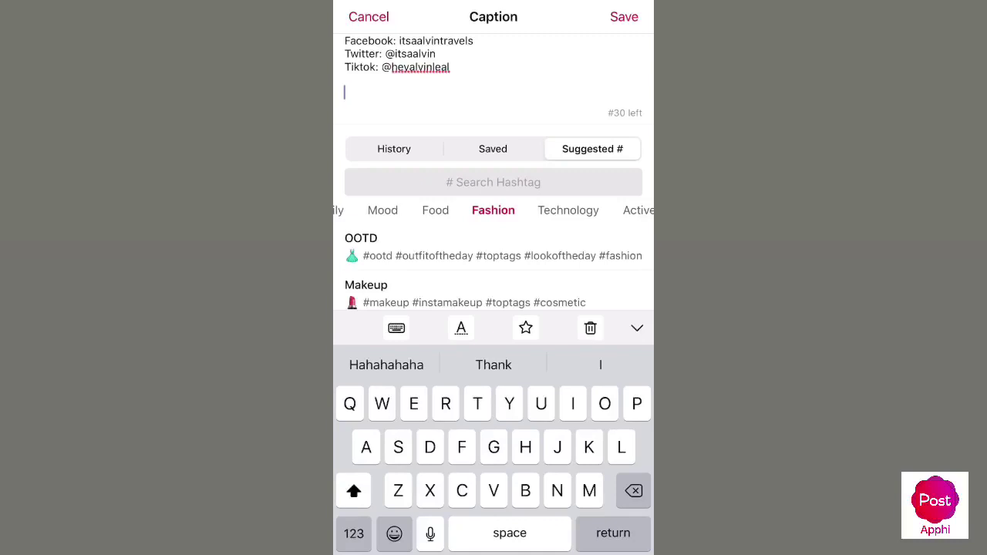
click(624, 16)
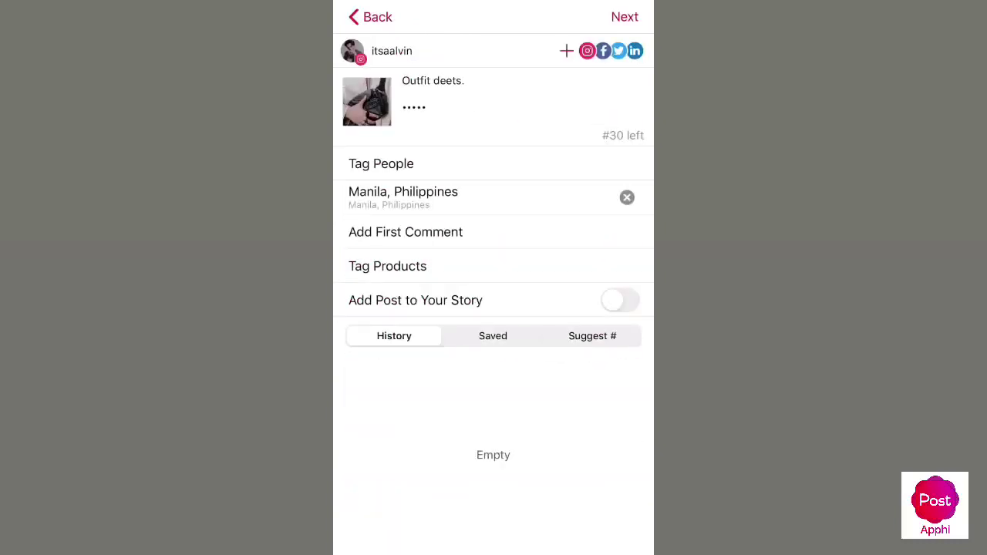
- Skip people tagging and open the first comment with its saved hashtags showing
click(381, 163)
click(369, 16)
click(406, 231)
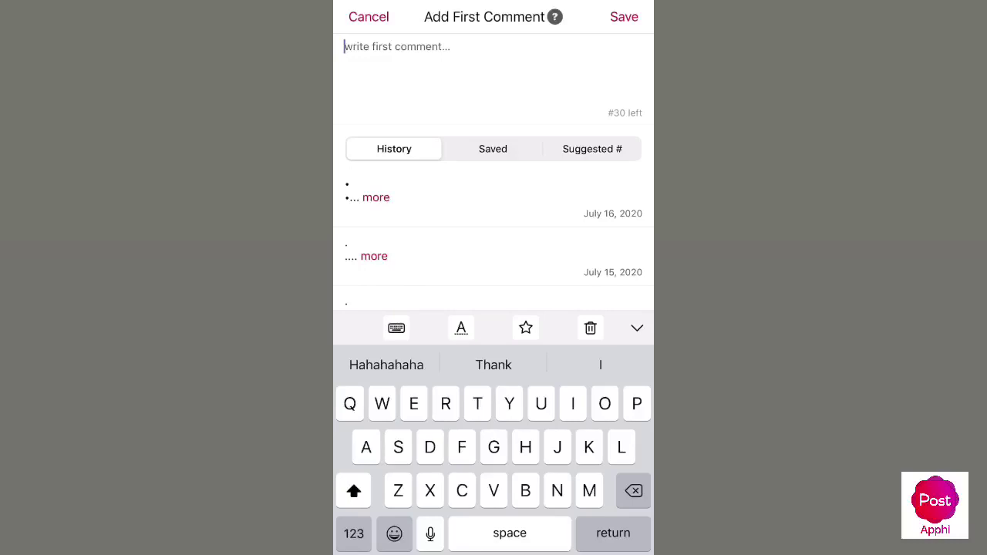
click(638, 328)
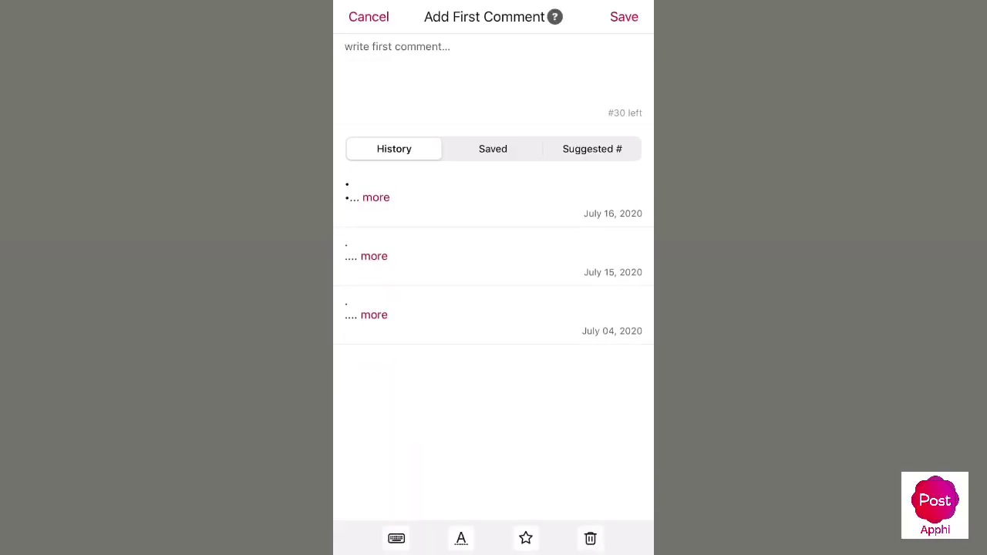
click(493, 148)
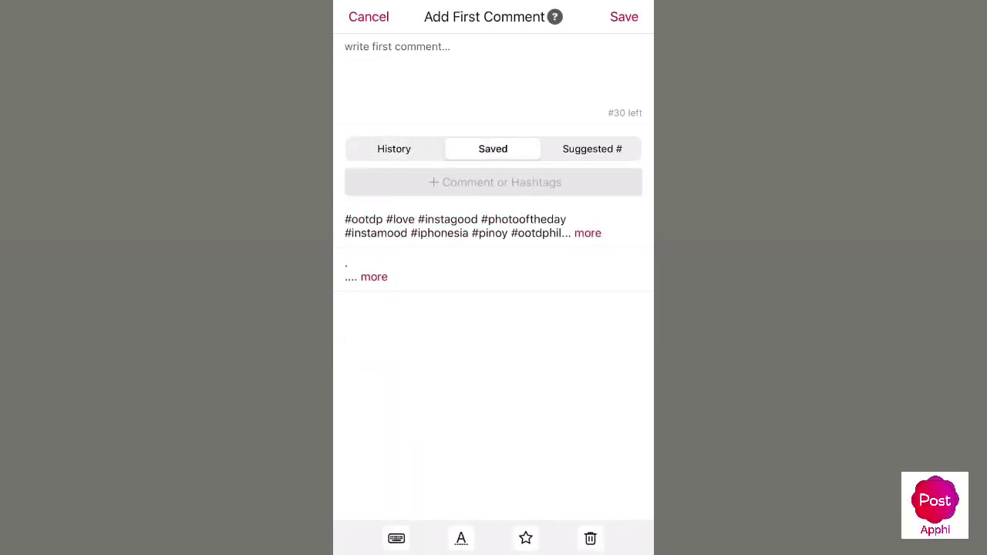
- Fill the first comment with the Fashion OOTD, Bags and Rings hashtag sets and save
click(593, 149)
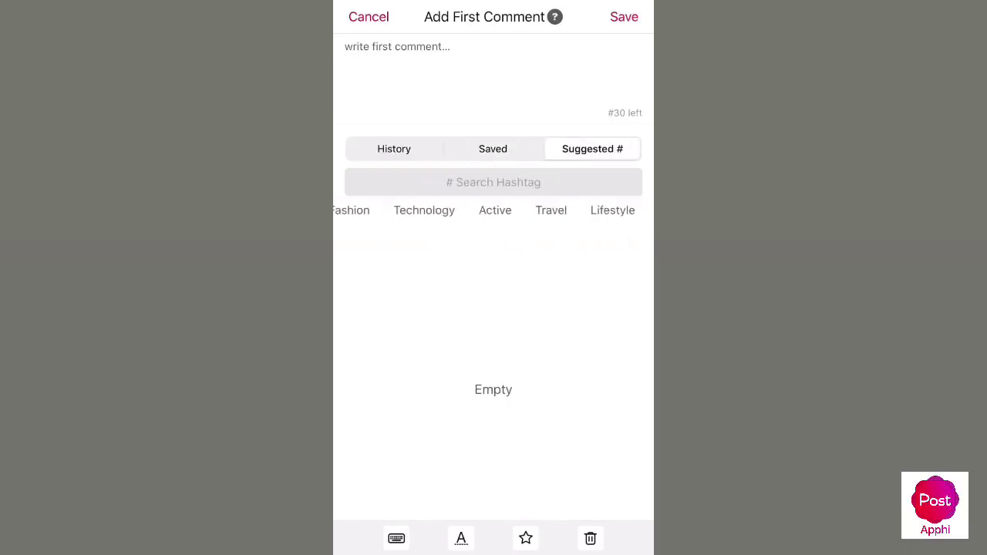
click(473, 210)
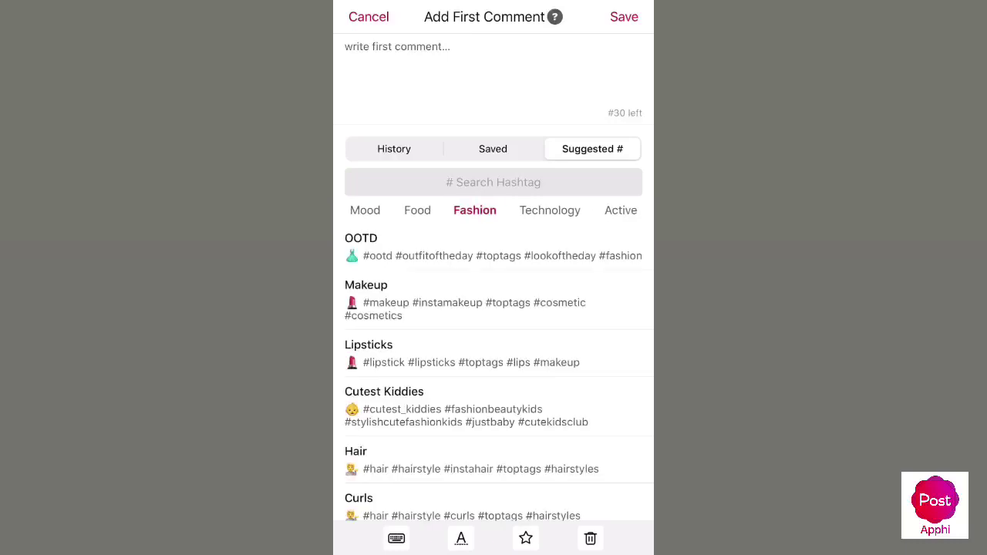
click(494, 245)
scroll(493, 370, down, 10)
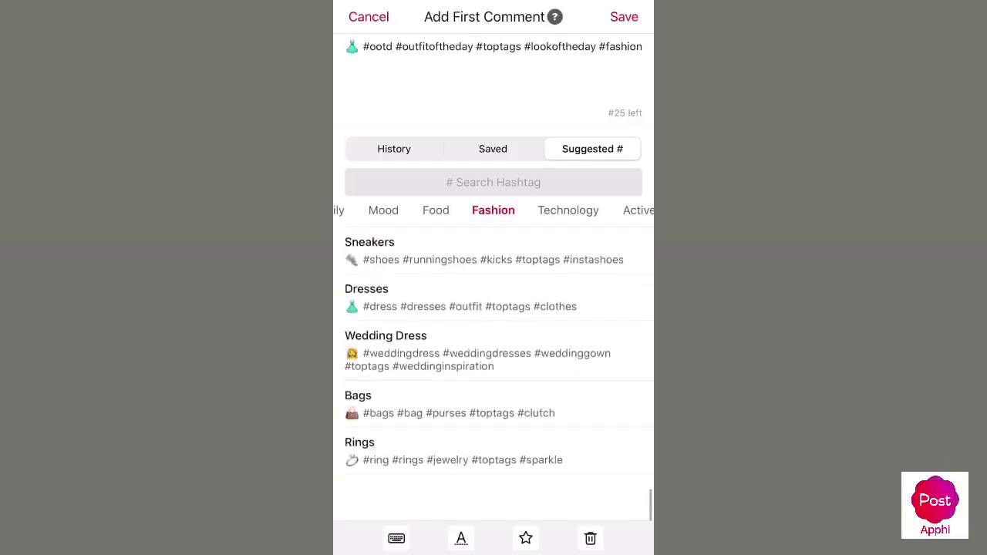
click(493, 446)
click(493, 493)
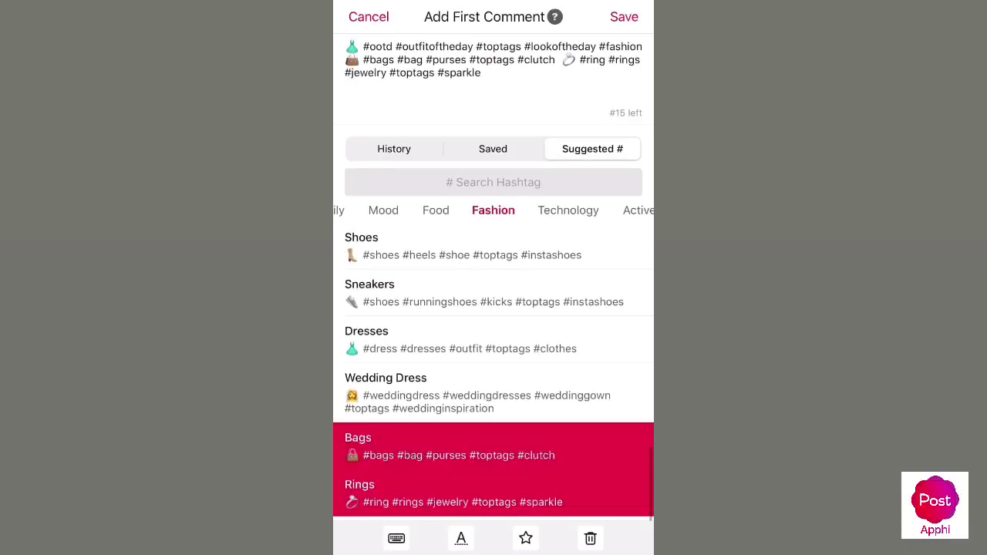
click(624, 17)
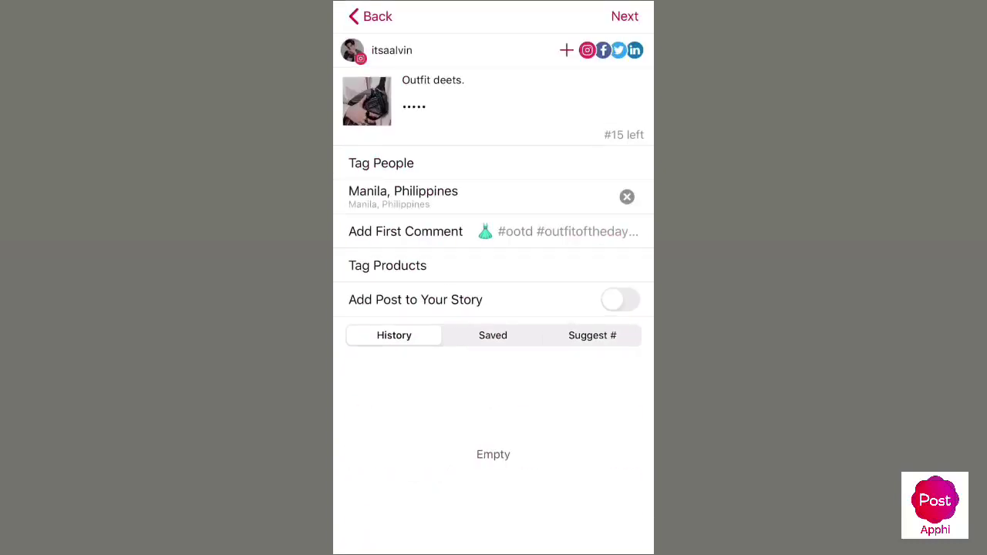
- Turn on sharing to the story, browsing stickers and link options without adding any
click(621, 300)
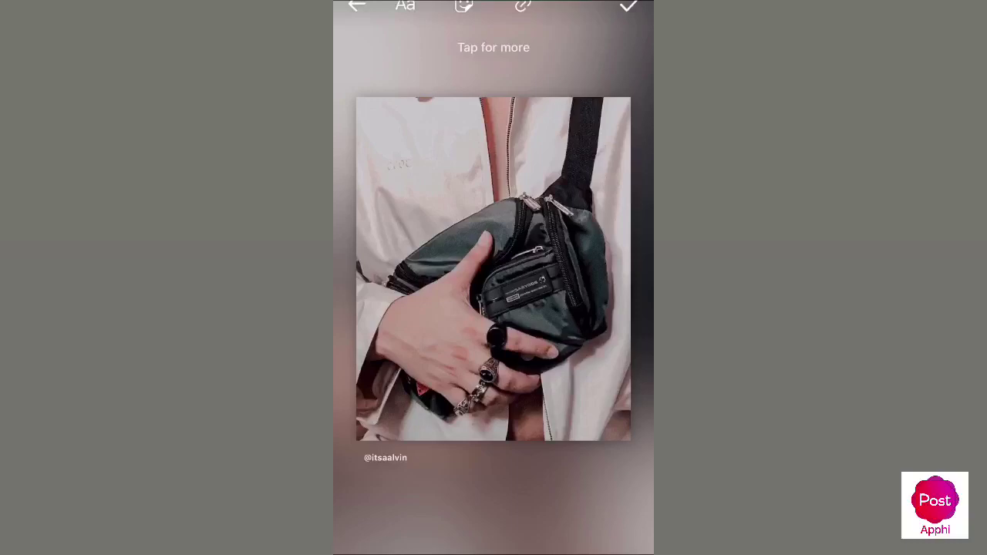
click(464, 6)
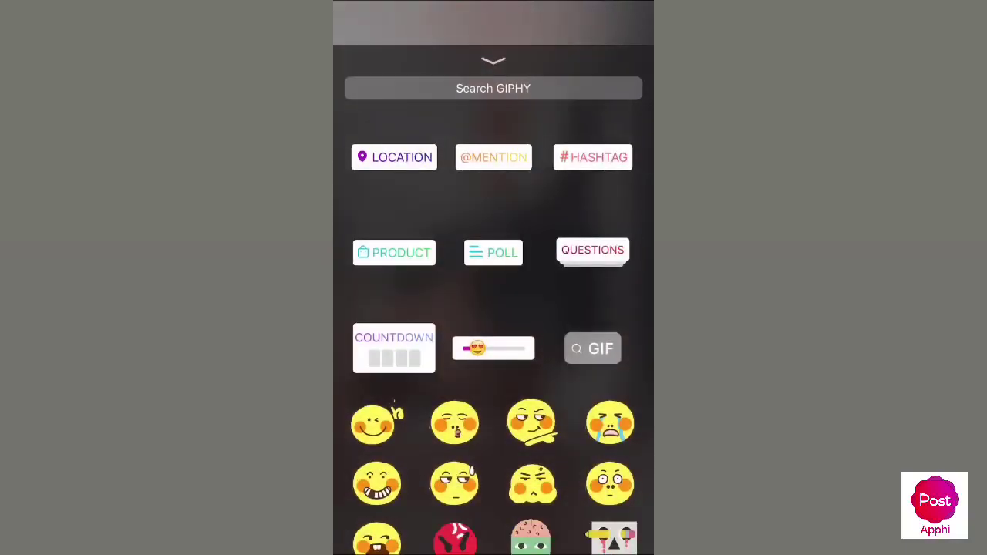
scroll(494, 348, down, 5)
scroll(494, 347, up, 5)
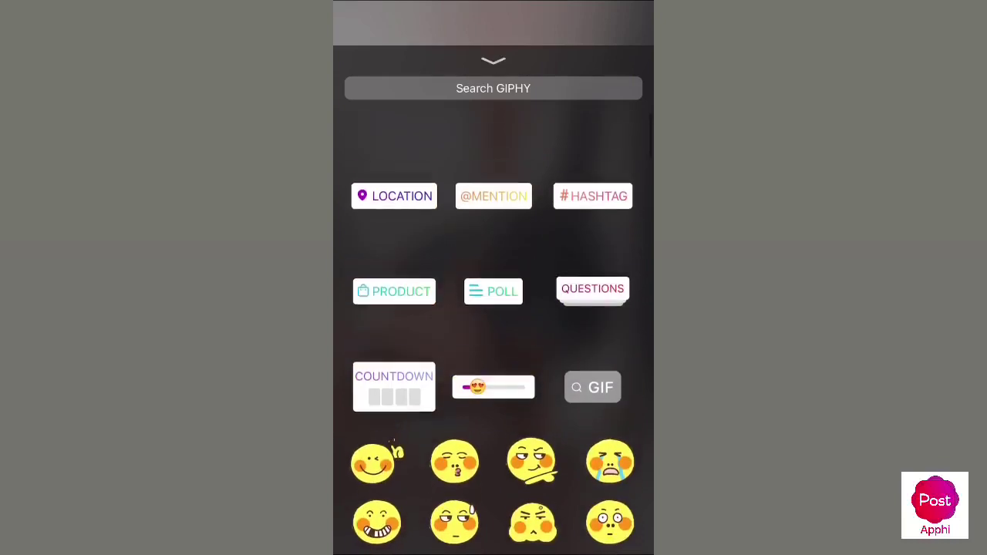
drag(493, 154, 493, 501)
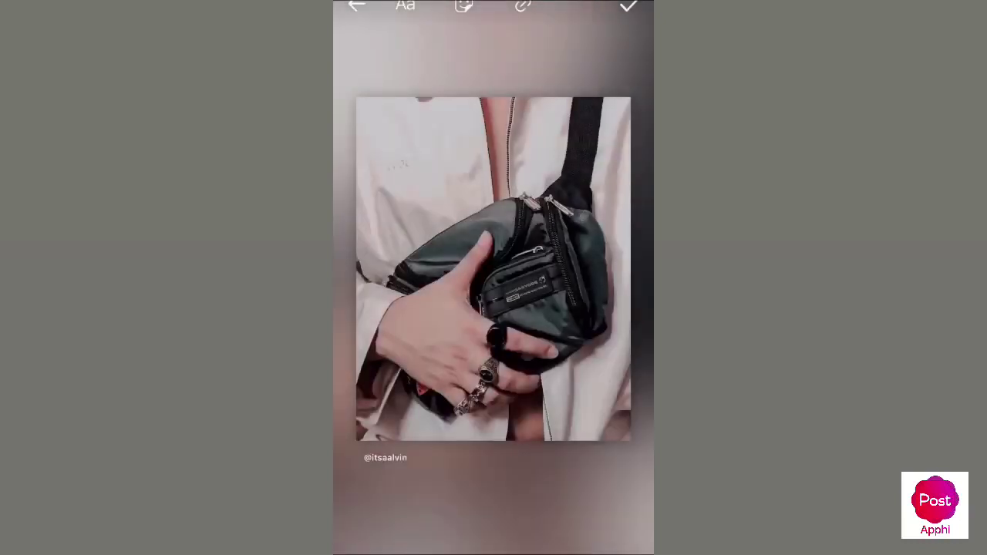
click(523, 6)
click(622, 16)
- Add 'New post' text to the story image in the filled-circles font
click(404, 7)
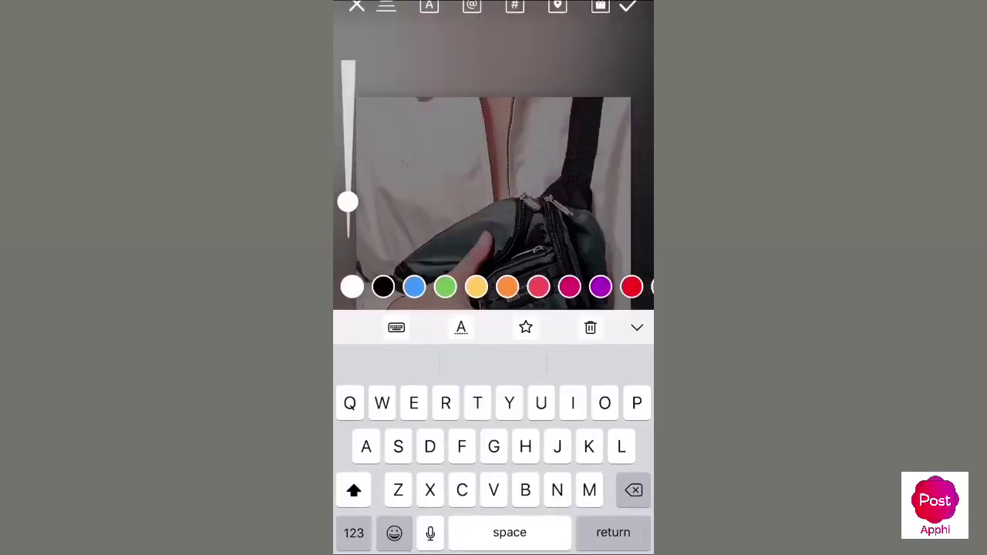
click(462, 329)
scroll(494, 452, down, 2)
scroll(494, 451, down, 2)
scroll(493, 452, down, 2)
scroll(493, 451, down, 2)
scroll(494, 451, down, 2)
scroll(494, 451, down, 2)
click(390, 449)
click(396, 327)
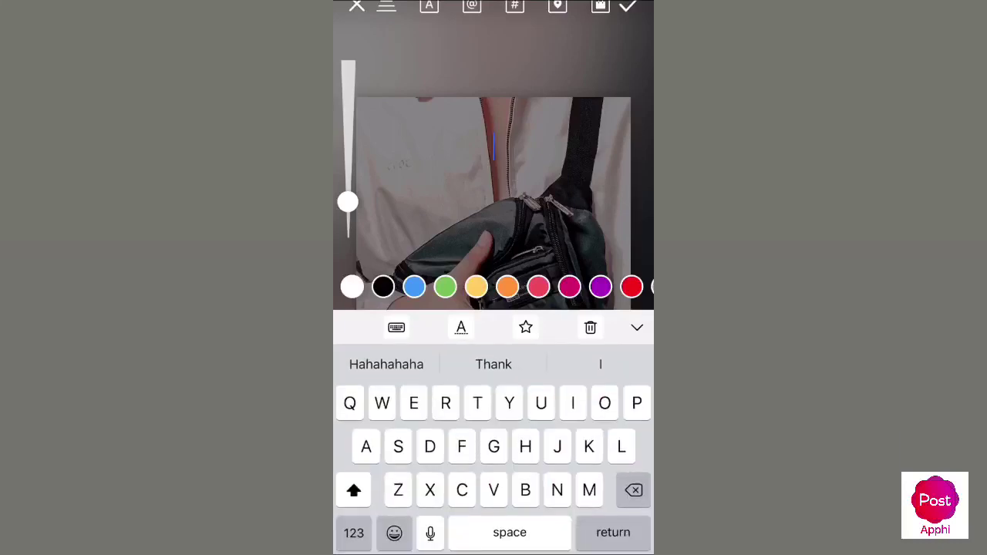
text(New post)
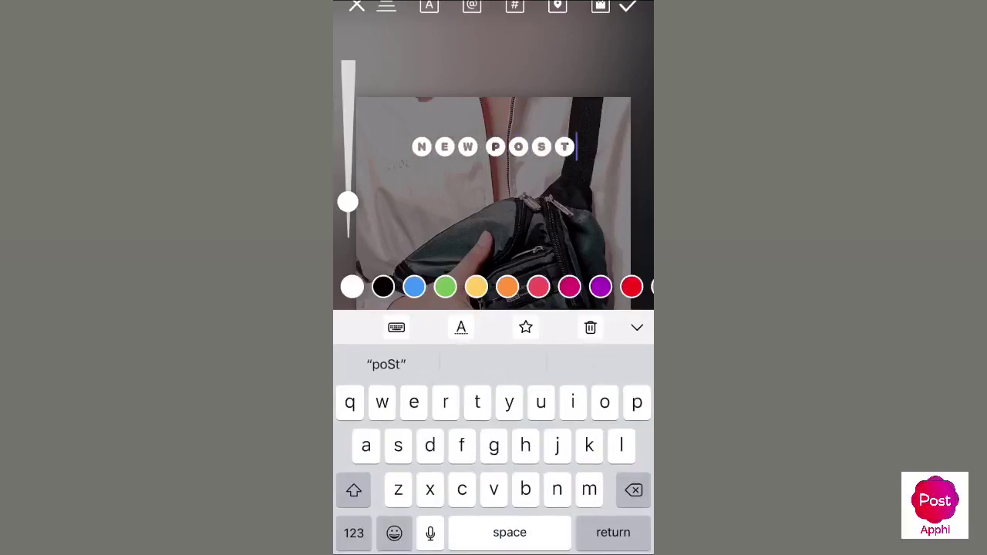
- Rewrite the text as 'Newpost' in outlined-circle letters after trying the squares font
click(462, 327)
click(389, 483)
click(396, 327)
text(New)
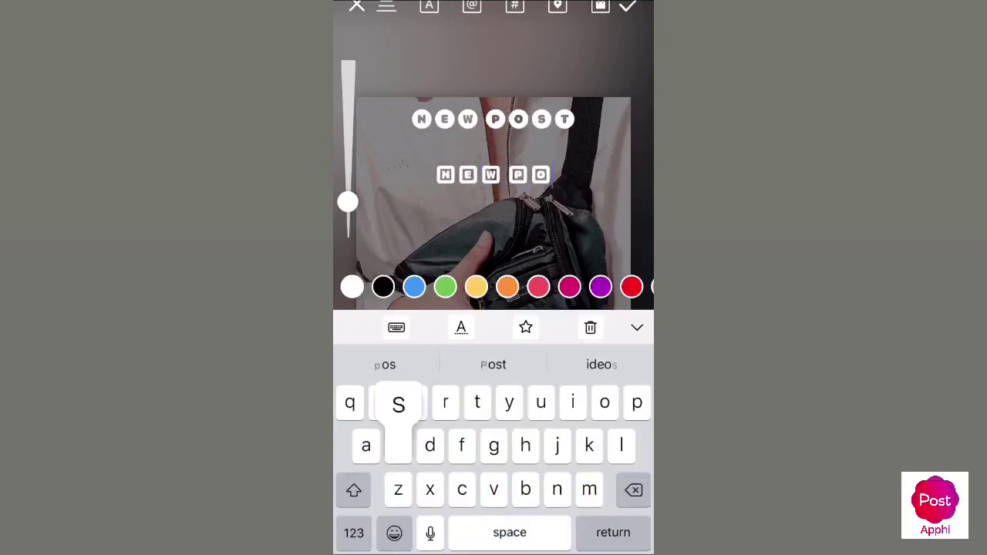
text(t)
key(Return)
click(462, 327)
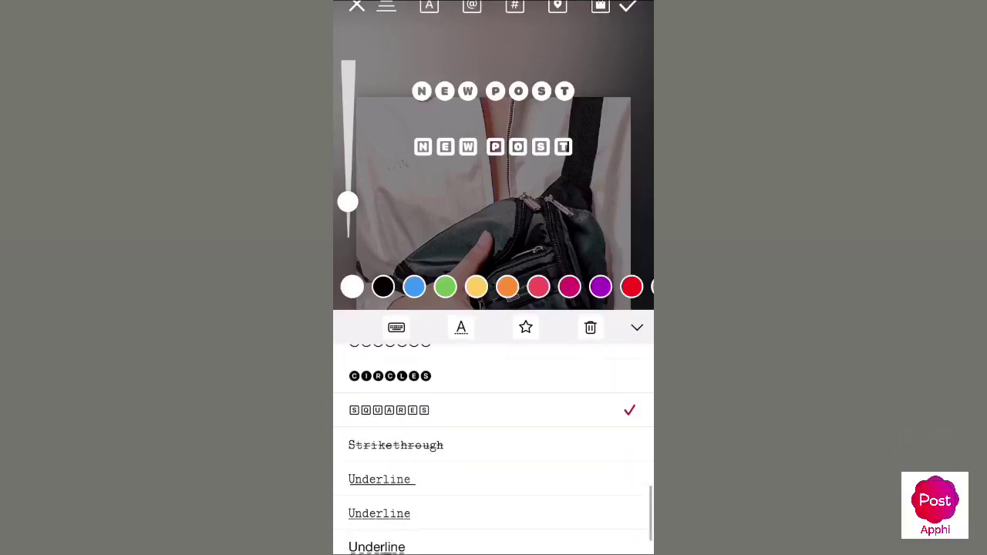
scroll(494, 447, up, 1)
click(389, 378)
click(395, 327)
text(New)
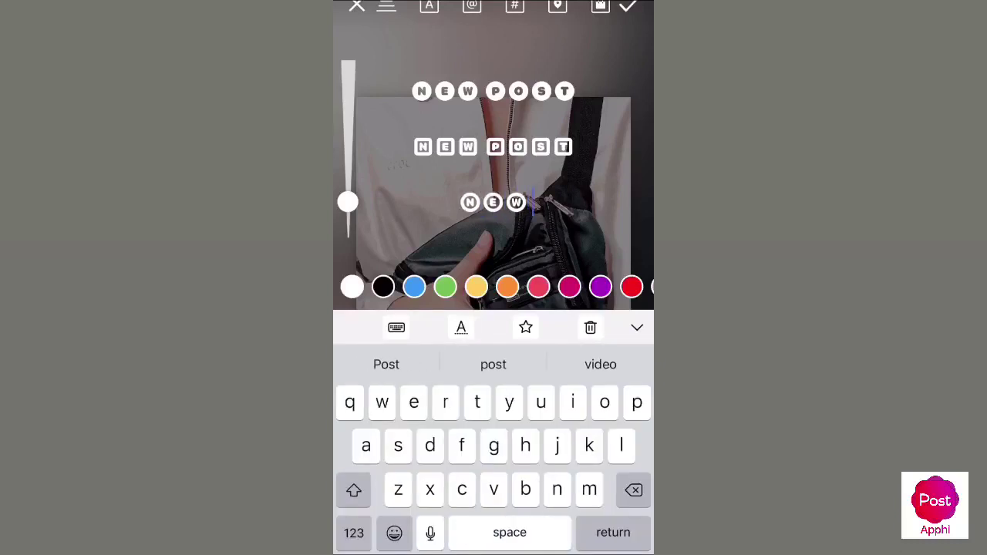
text(post)
click(627, 6)
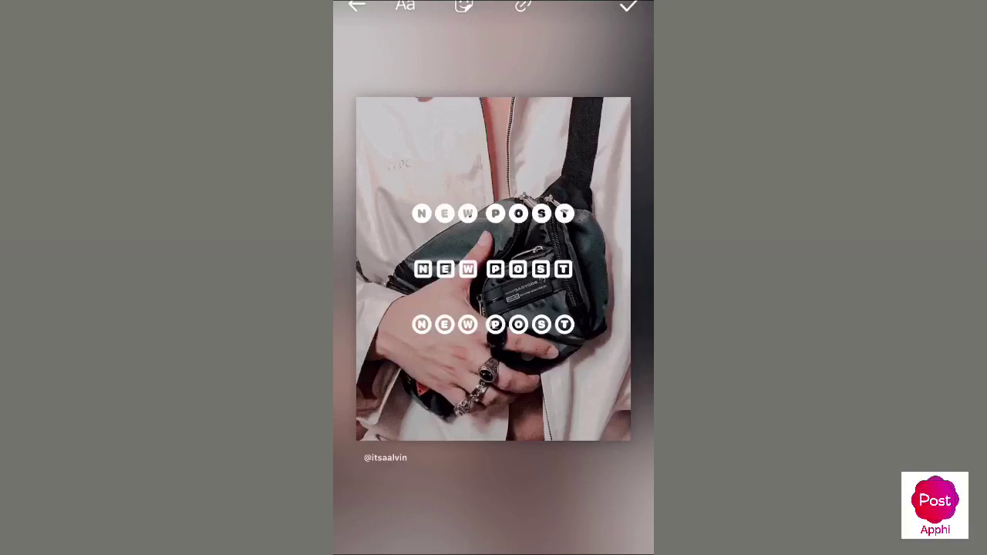
- Have the post shared to the story 10 minutes after it goes up
click(629, 6)
click(417, 366)
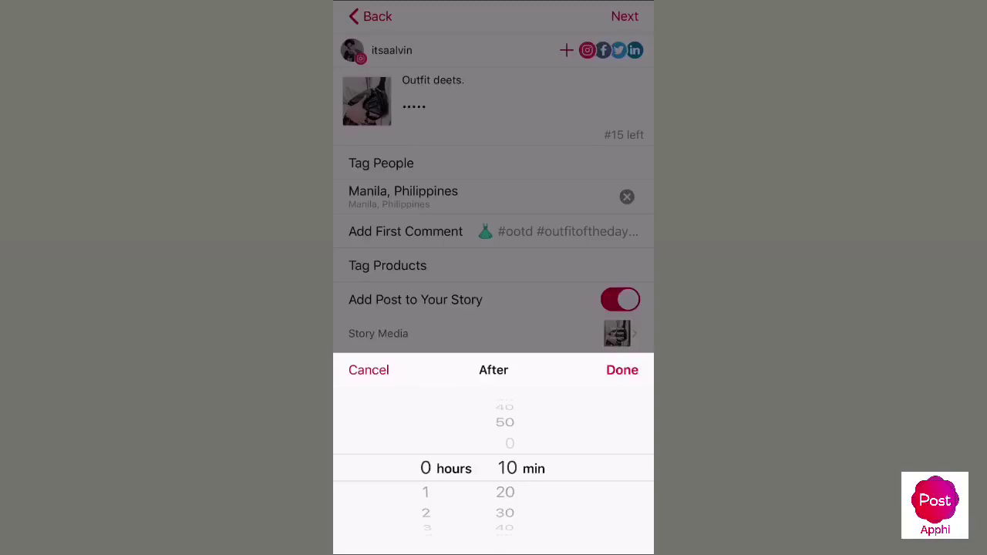
click(622, 370)
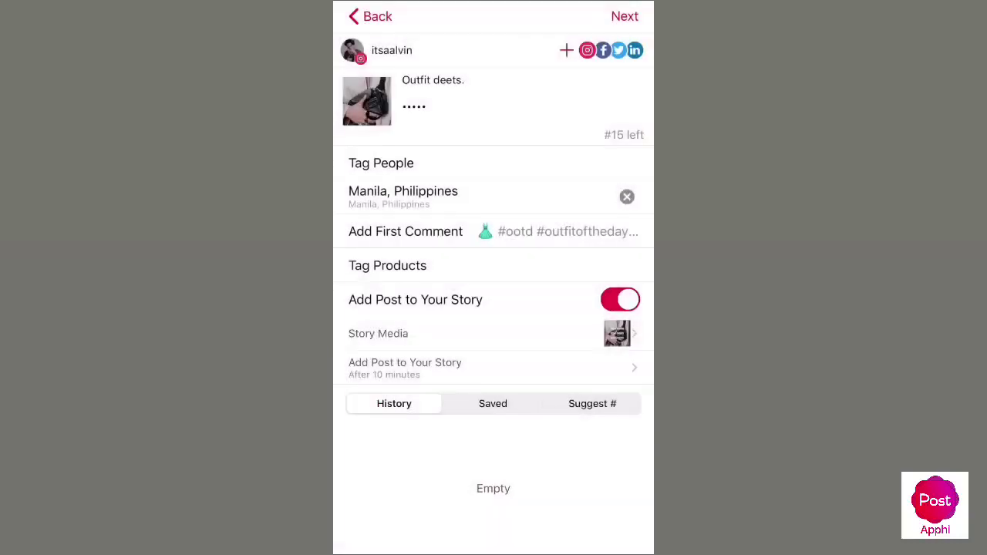
- Schedule the post for the suggested best time, Fri Jul 31 at 08:45 AM
click(624, 16)
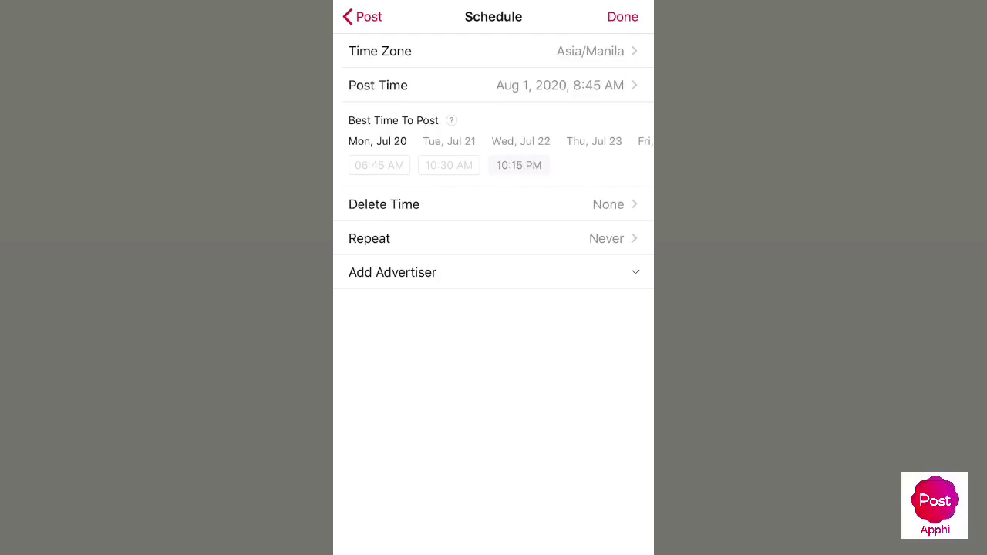
click(493, 85)
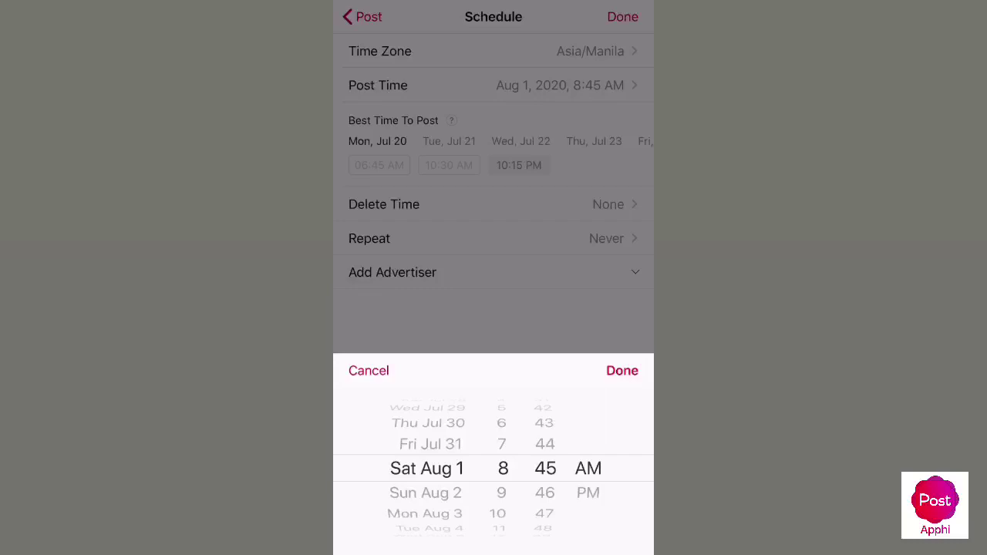
click(622, 370)
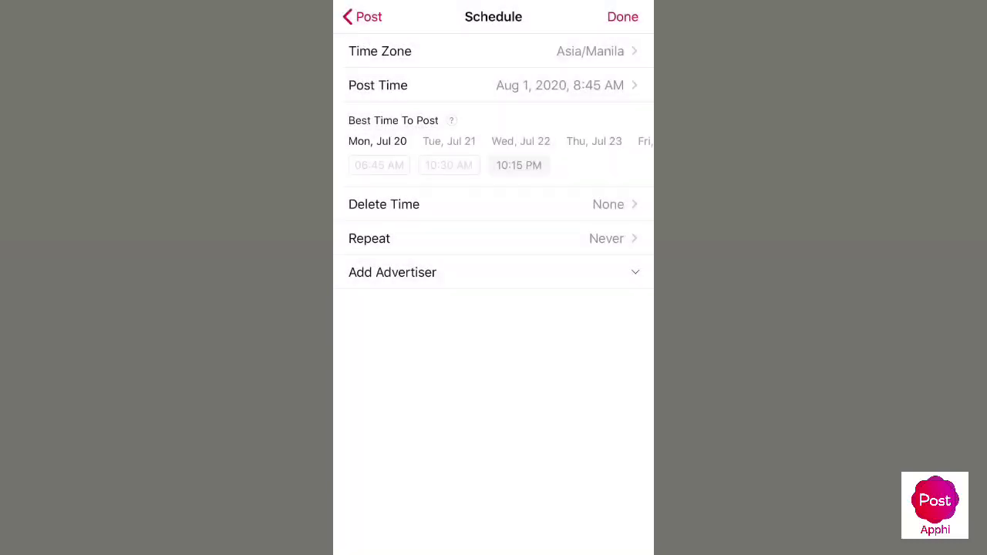
drag(602, 141, 463, 142)
drag(540, 141, 467, 141)
drag(609, 141, 393, 142)
drag(571, 141, 432, 141)
click(535, 141)
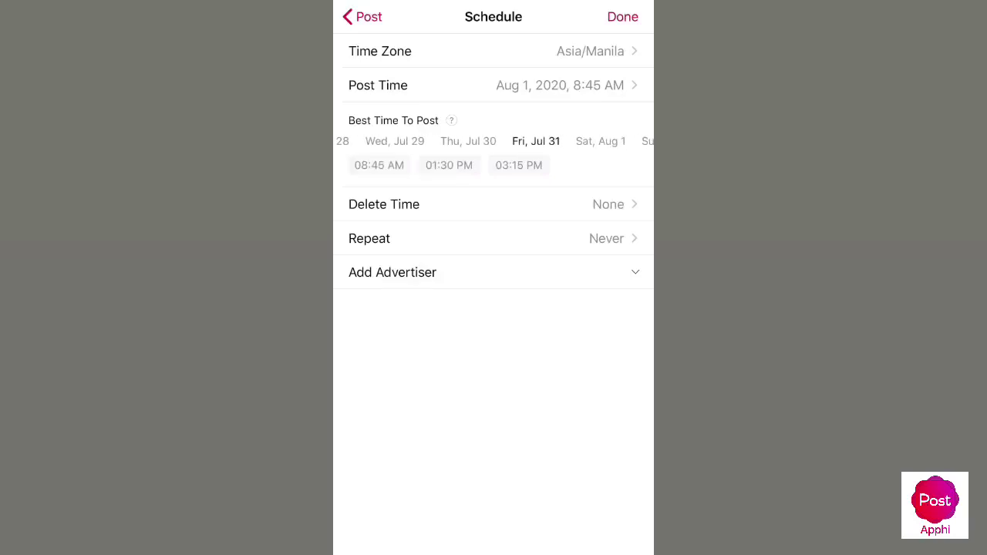
click(379, 165)
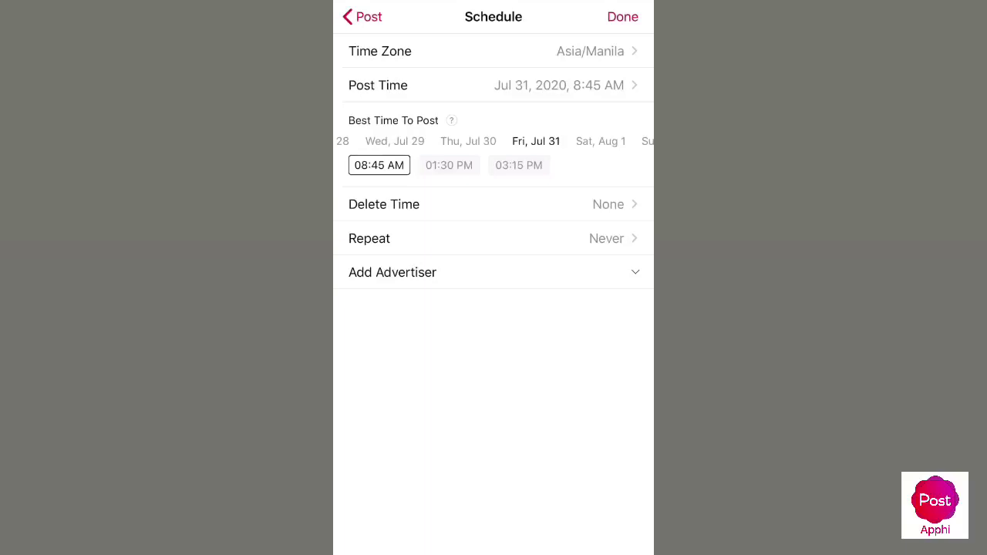
- Look over the advertiser fields (email, payment, PayPal), then confirm the schedule and upload
click(393, 272)
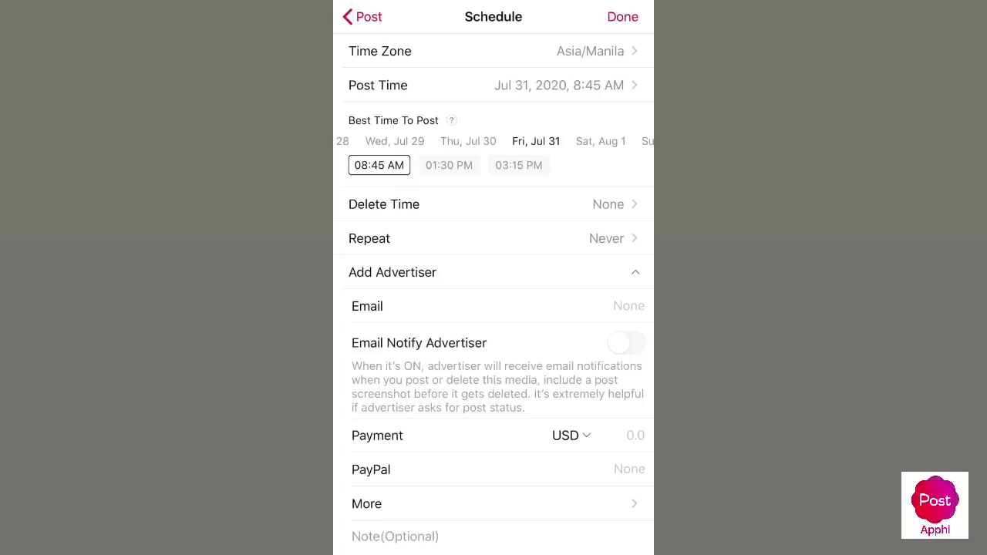
click(610, 306)
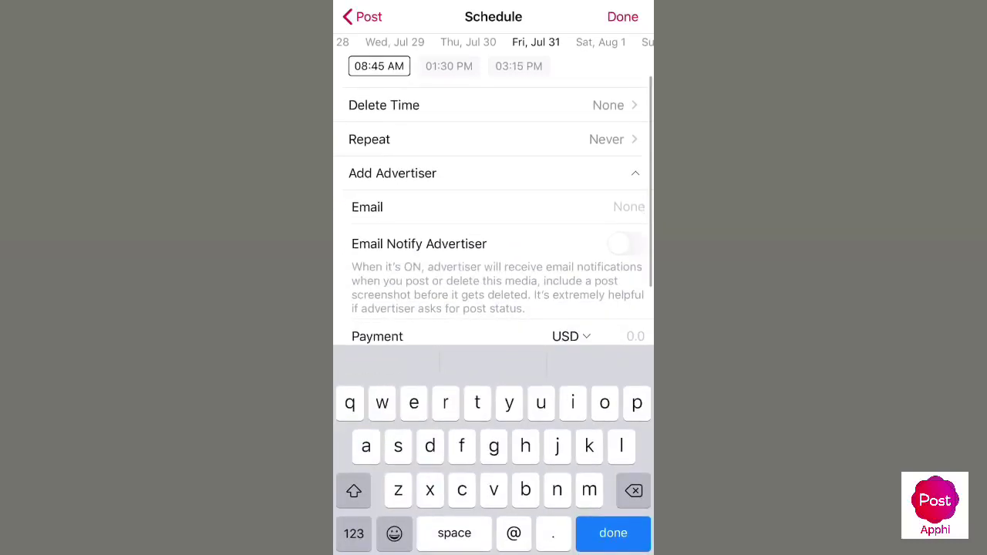
scroll(494, 193, down, 3)
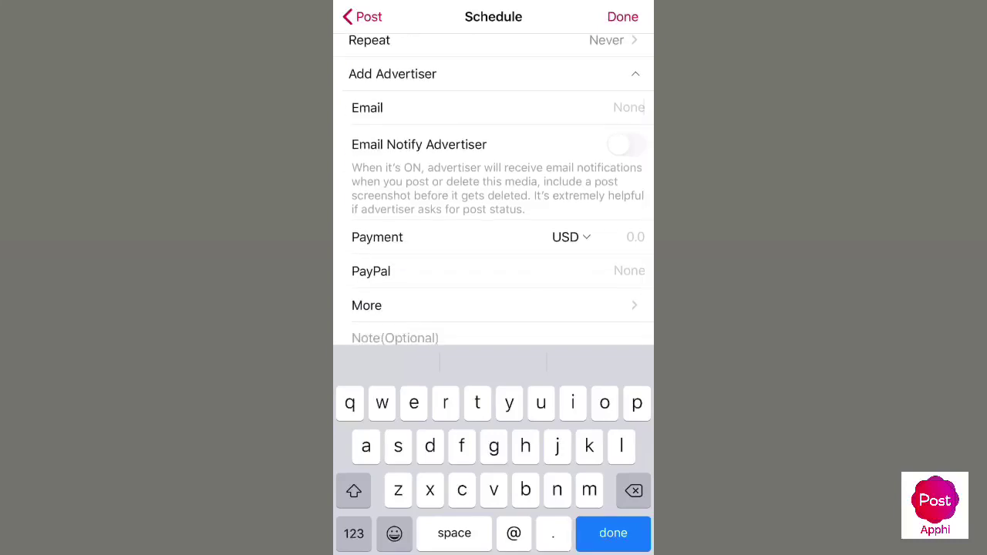
click(635, 237)
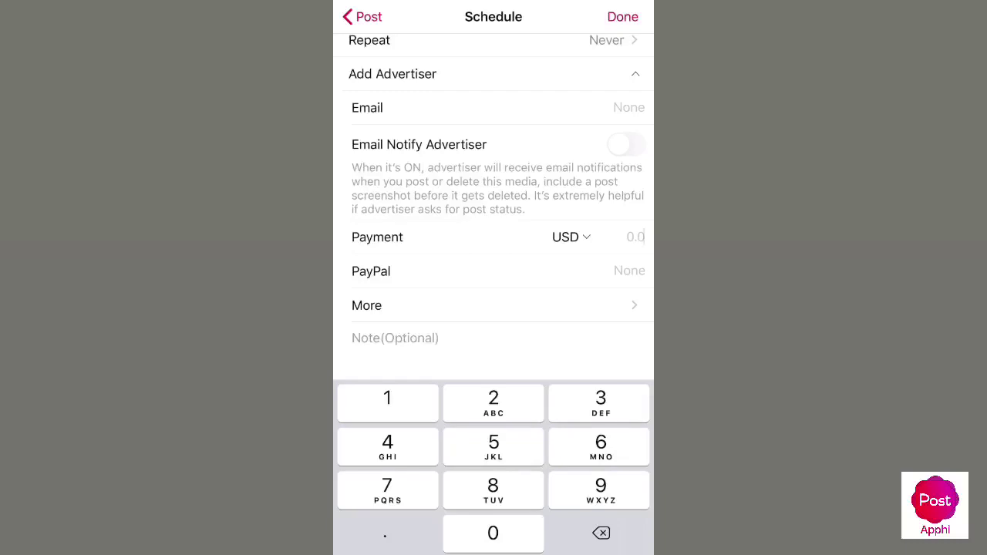
scroll(494, 207, down, 1)
click(617, 267)
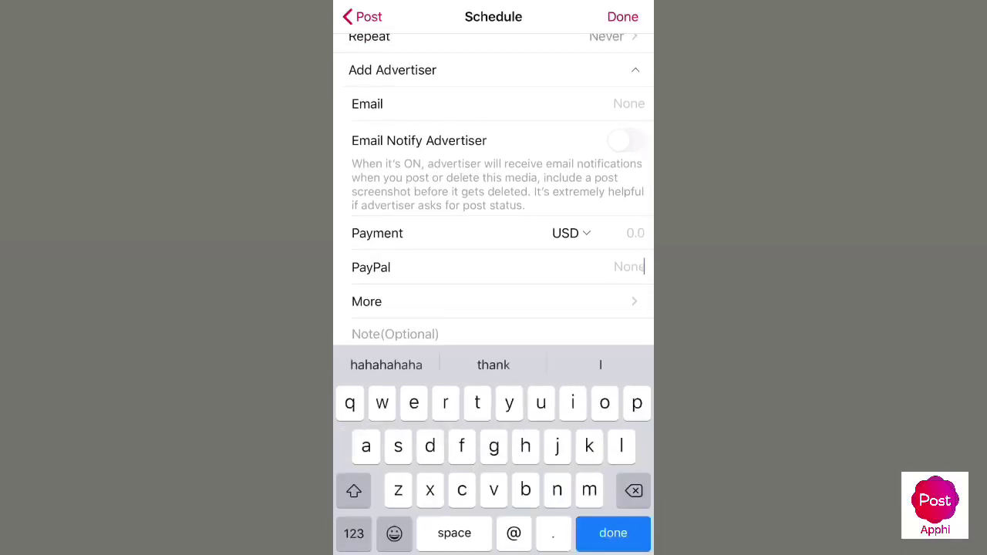
click(494, 302)
click(377, 16)
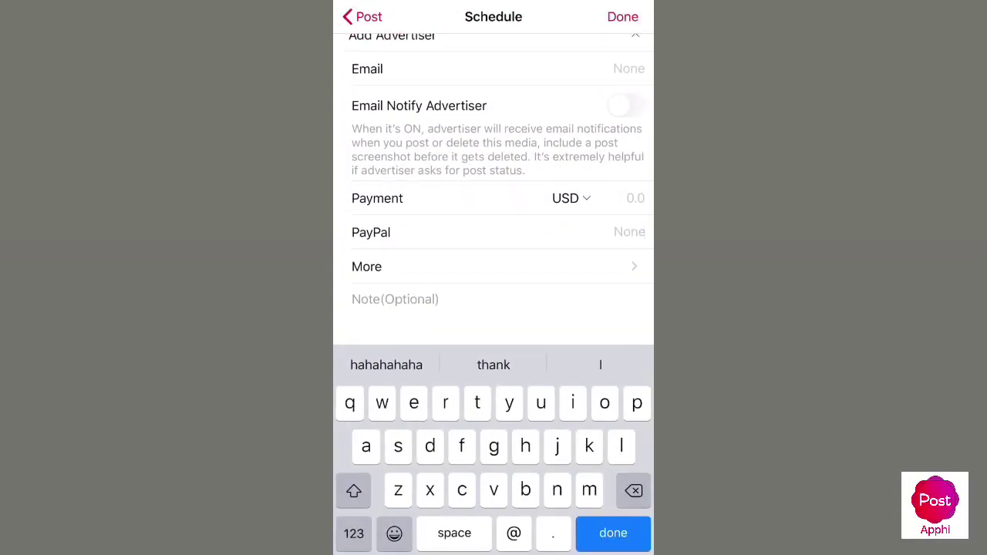
scroll(494, 193, up, 5)
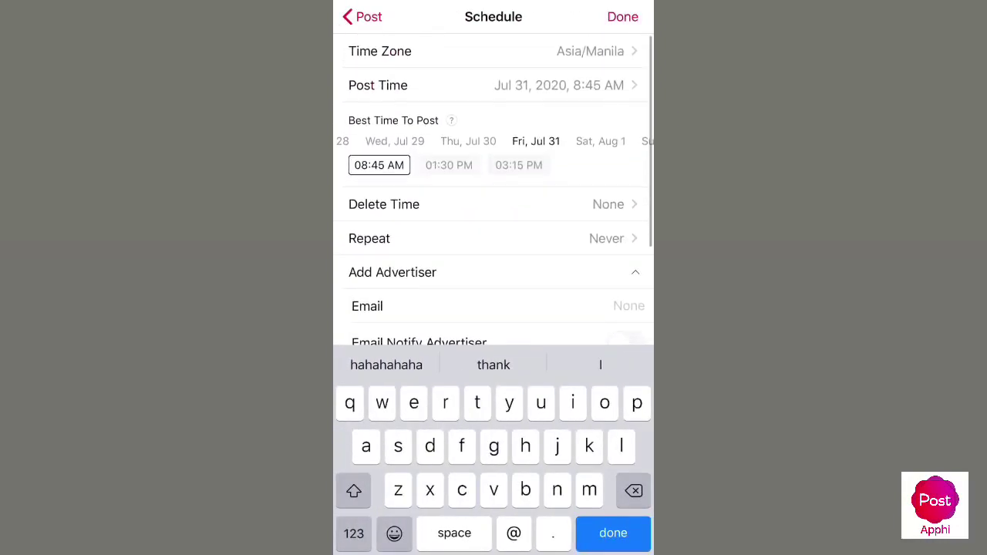
click(623, 16)
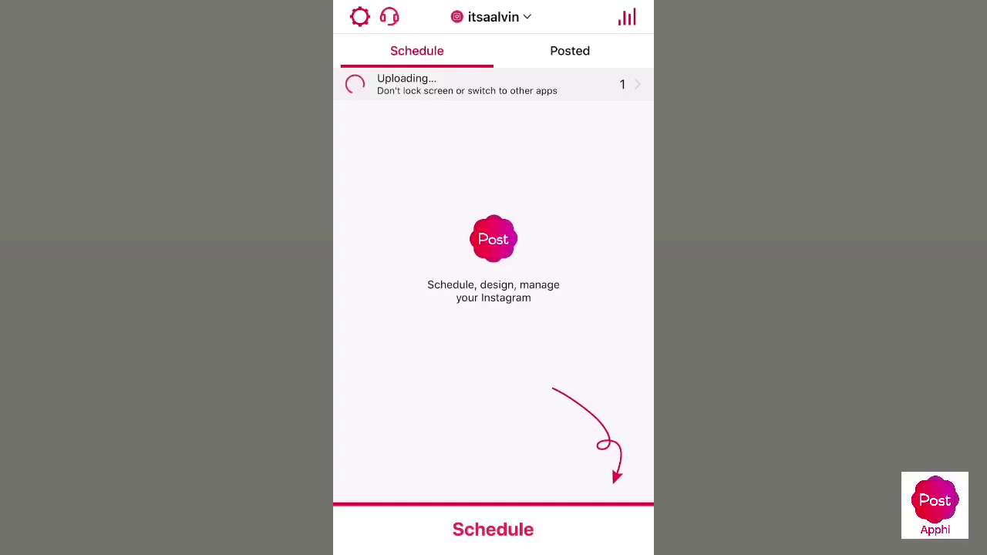
click(493, 530)
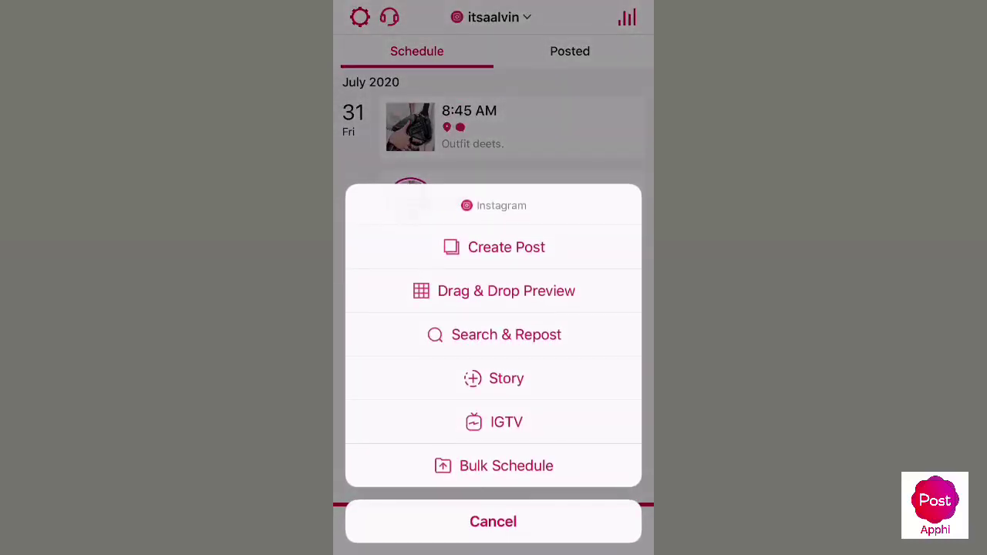
- In the Drag & Drop feed preview, swap the perfume and shoes photos and move the cups photo down
click(506, 291)
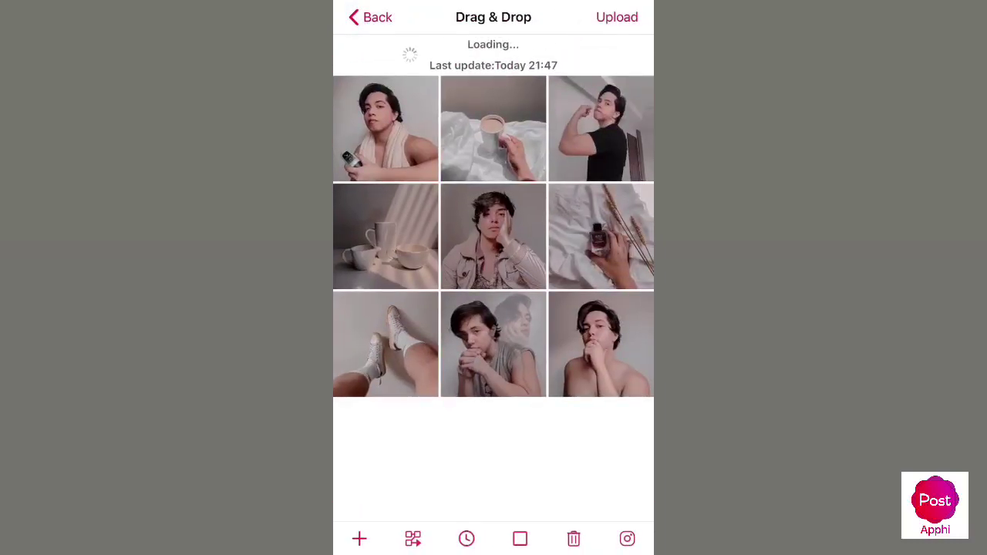
scroll(494, 277, down, 5)
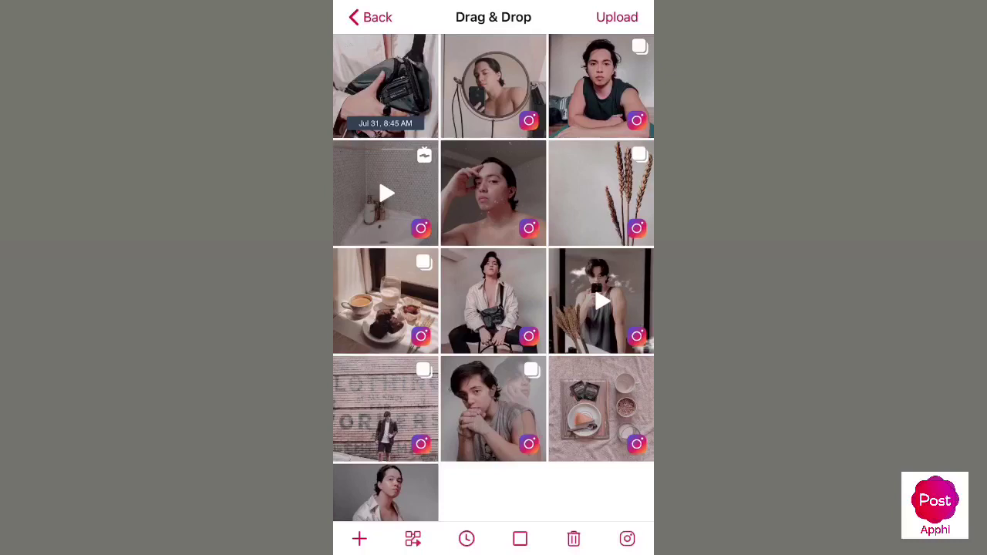
scroll(494, 278, up, 5)
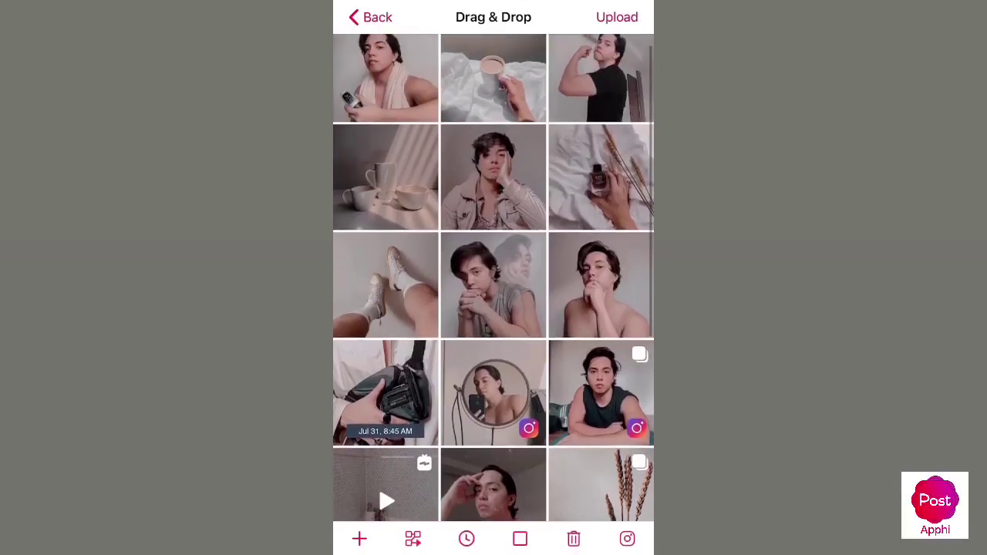
scroll(494, 278, down, 1)
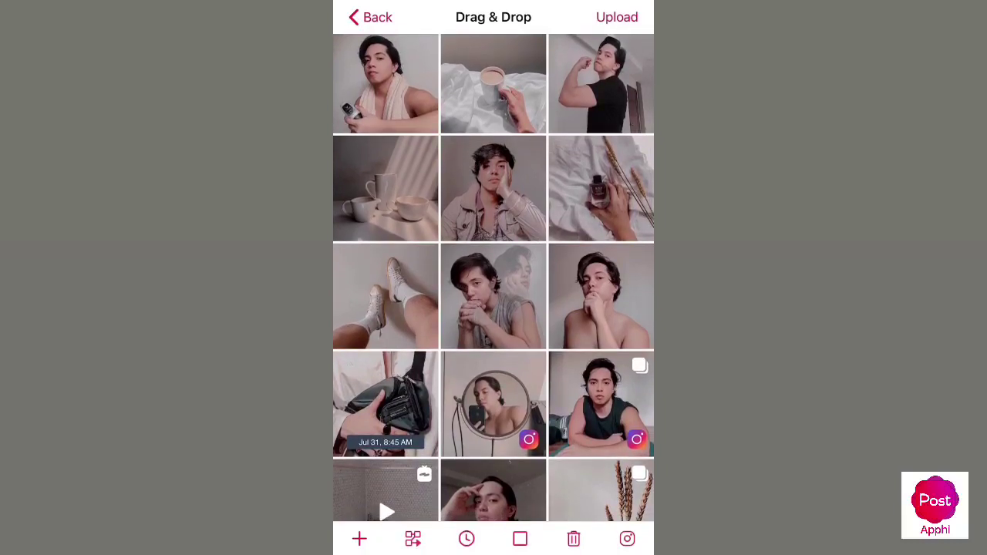
drag(601, 189, 385, 296)
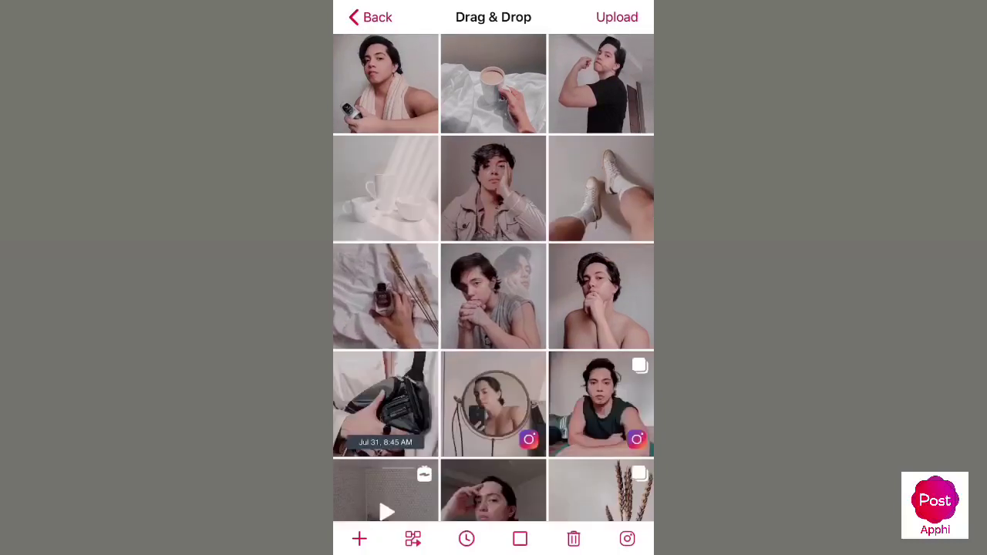
drag(386, 189, 601, 296)
- Reposition towel, perfume, cups and jacket photos, putting the shirtless chin photo top-middle
drag(385, 83, 494, 188)
mouse_move(494, 84)
mouse_down()
mouse_move(467, 139)
mouse_move(494, 296)
mouse_up()
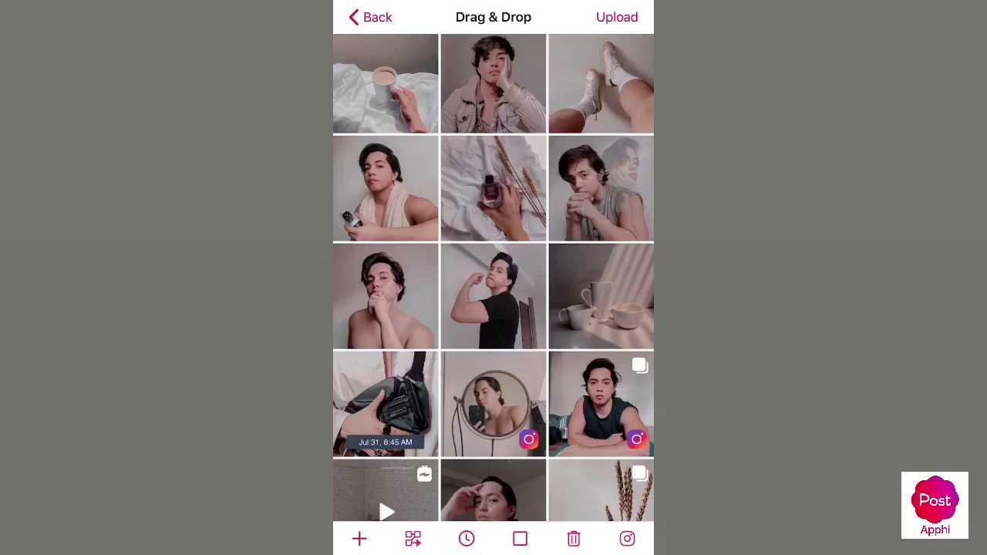
drag(494, 188, 601, 296)
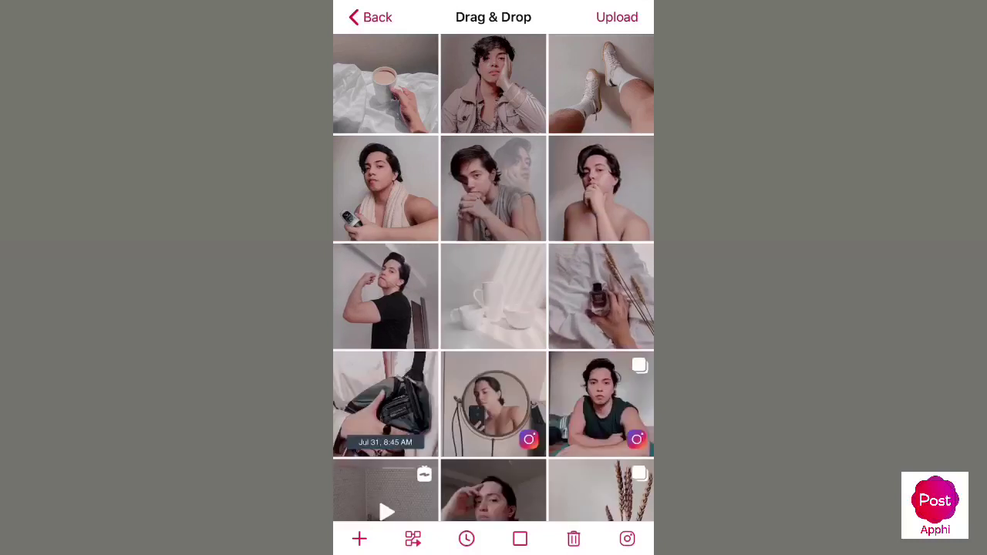
mouse_move(494, 296)
mouse_down()
mouse_move(473, 309)
mouse_move(375, 298)
mouse_move(386, 296)
mouse_up()
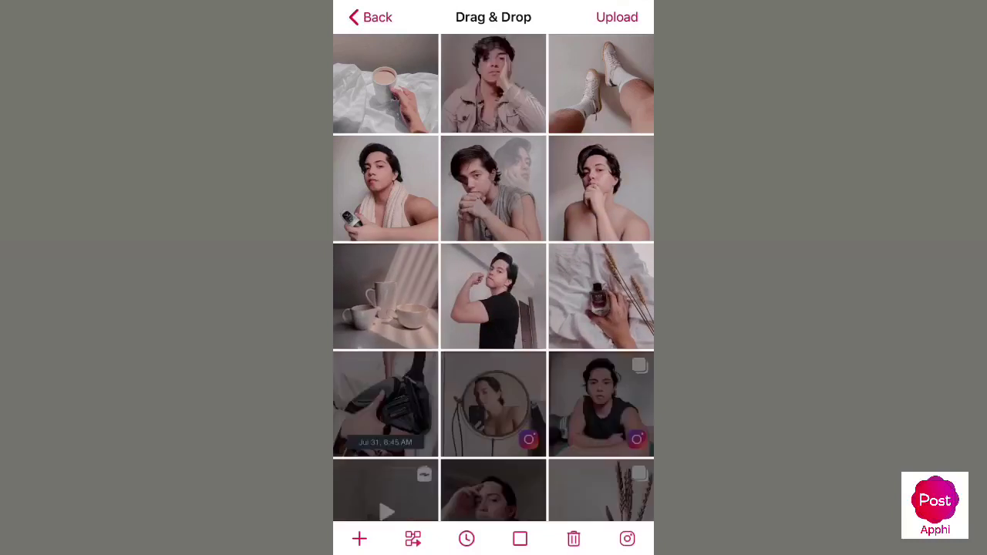
mouse_move(494, 84)
mouse_down()
mouse_move(474, 221)
mouse_move(493, 189)
mouse_up()
mouse_move(601, 188)
mouse_down()
mouse_move(563, 203)
mouse_move(484, 87)
mouse_move(494, 83)
mouse_up()
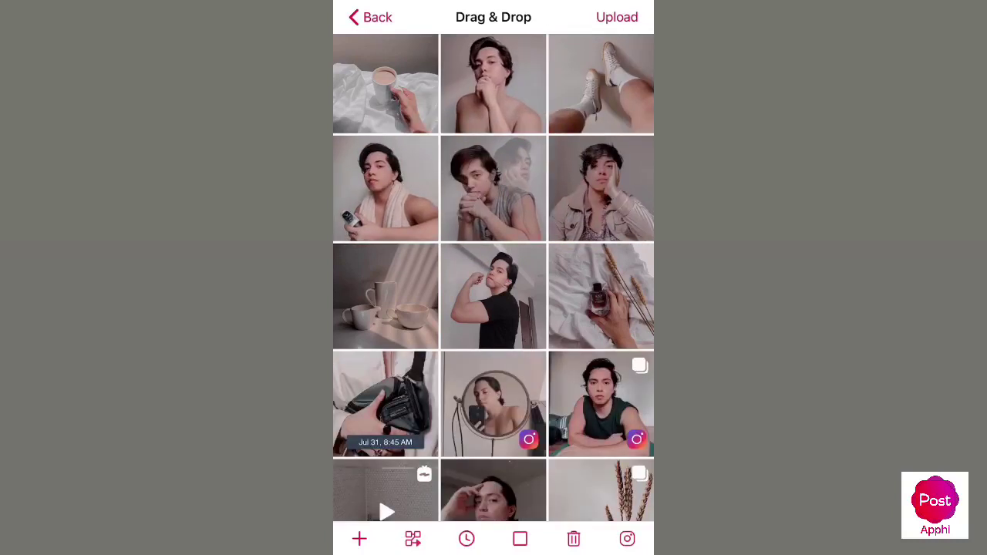
drag(601, 188, 601, 189)
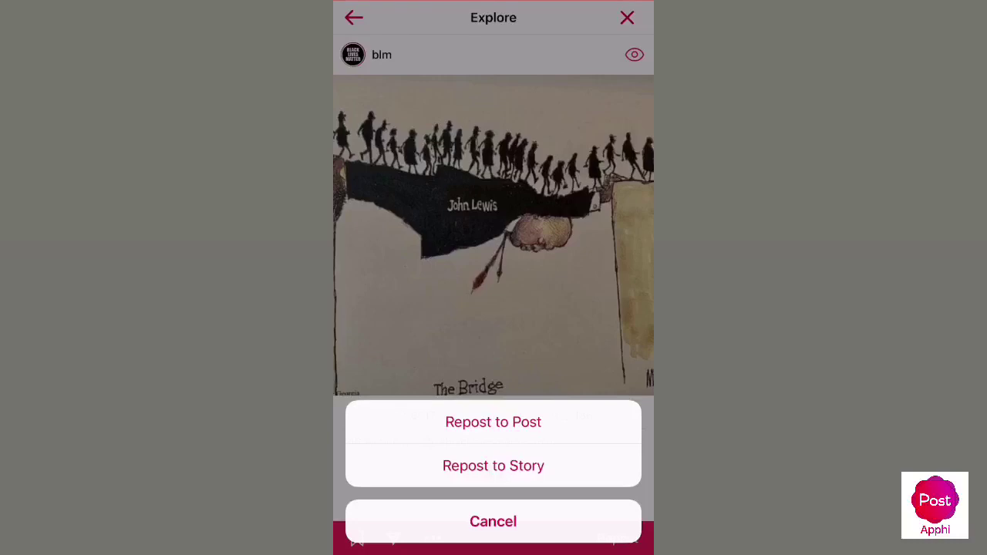
- Repost the Explore picture as a new feed post
click(493, 422)
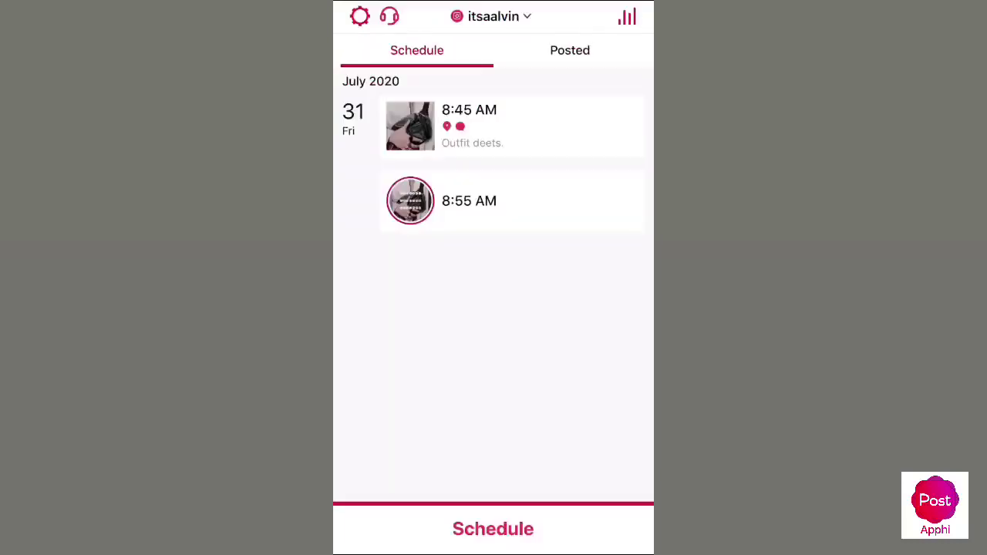
- Start a new feed post with the iced-drink photo
click(493, 527)
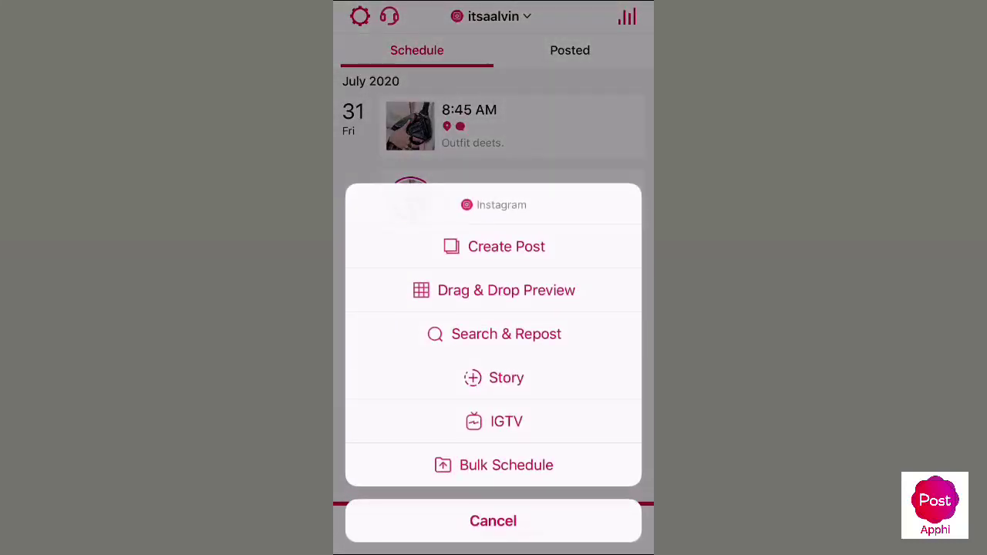
click(506, 246)
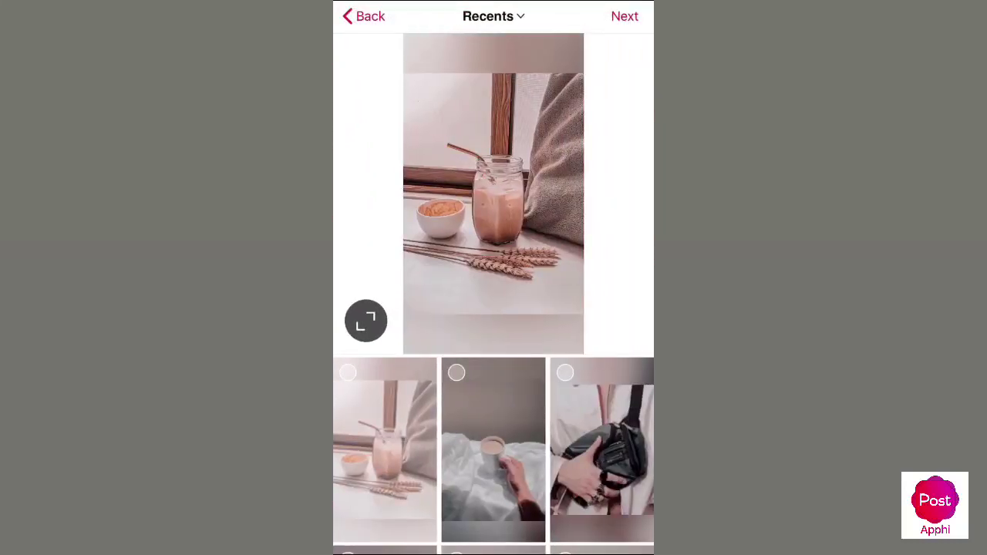
click(348, 374)
click(625, 16)
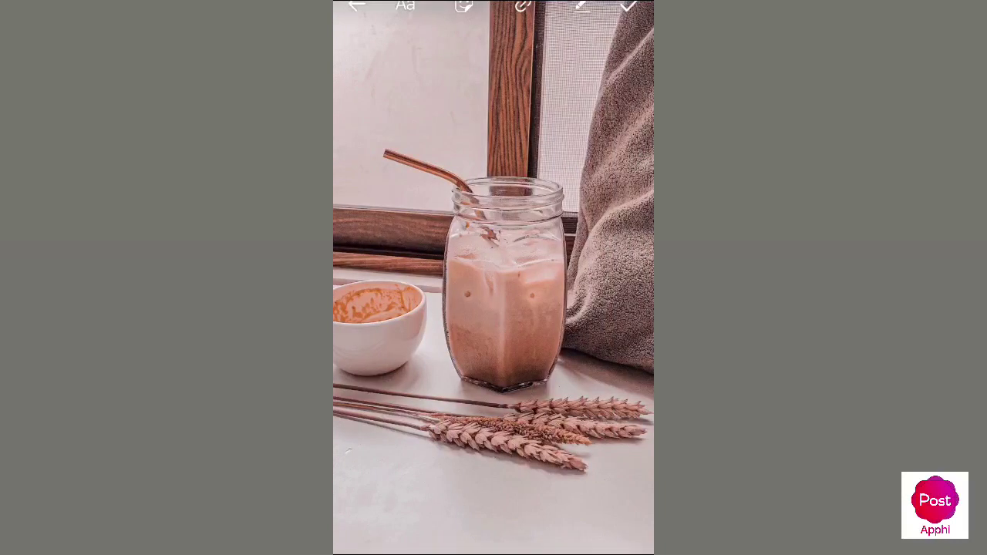
- With a larger brush, paint grey, dark grey and black strokes across the photo's top
click(556, 521)
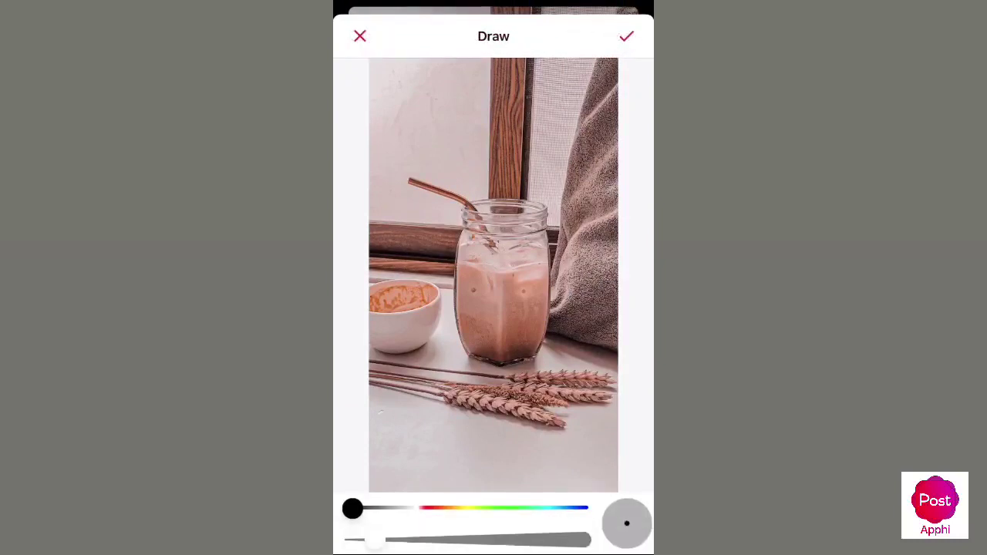
drag(375, 540, 425, 540)
drag(353, 508, 398, 508)
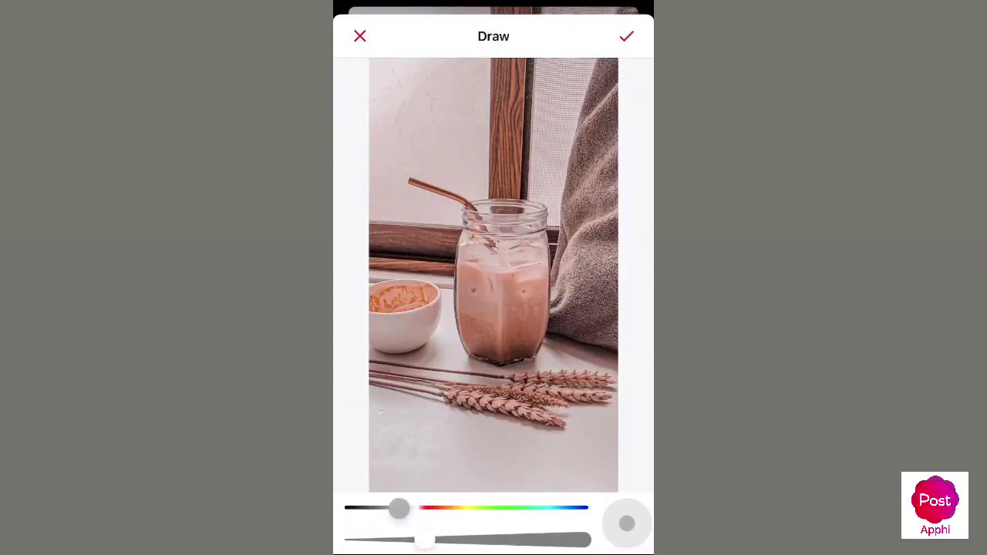
mouse_move(611, 194)
mouse_down()
mouse_move(523, 112)
mouse_move(429, 62)
mouse_up()
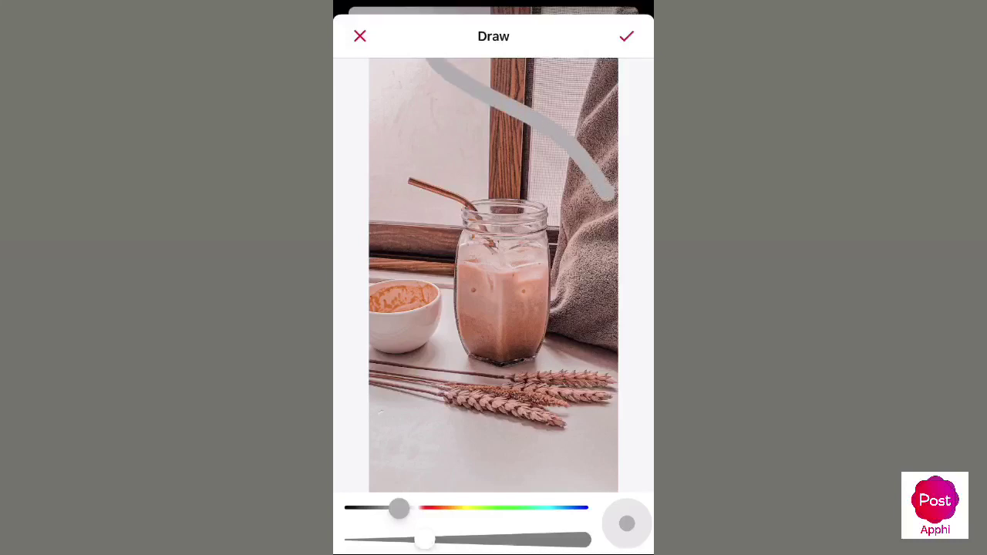
drag(399, 508, 379, 509)
mouse_move(611, 205)
mouse_down()
mouse_move(545, 139)
mouse_move(407, 60)
mouse_up()
drag(379, 508, 353, 509)
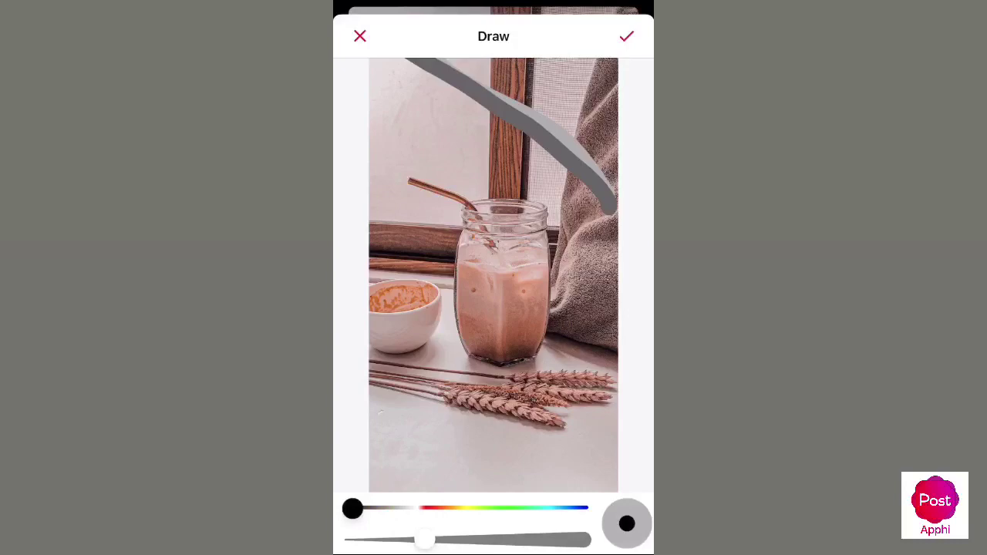
mouse_move(613, 220)
mouse_down()
mouse_move(561, 165)
mouse_move(388, 60)
mouse_up()
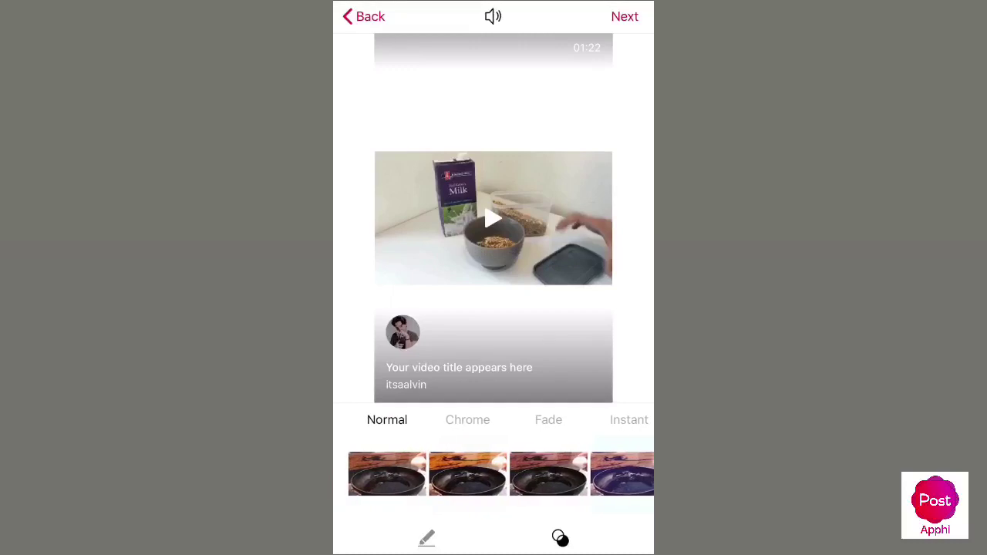
- Advance the cereal video from the editor to its IGTV post details
click(625, 16)
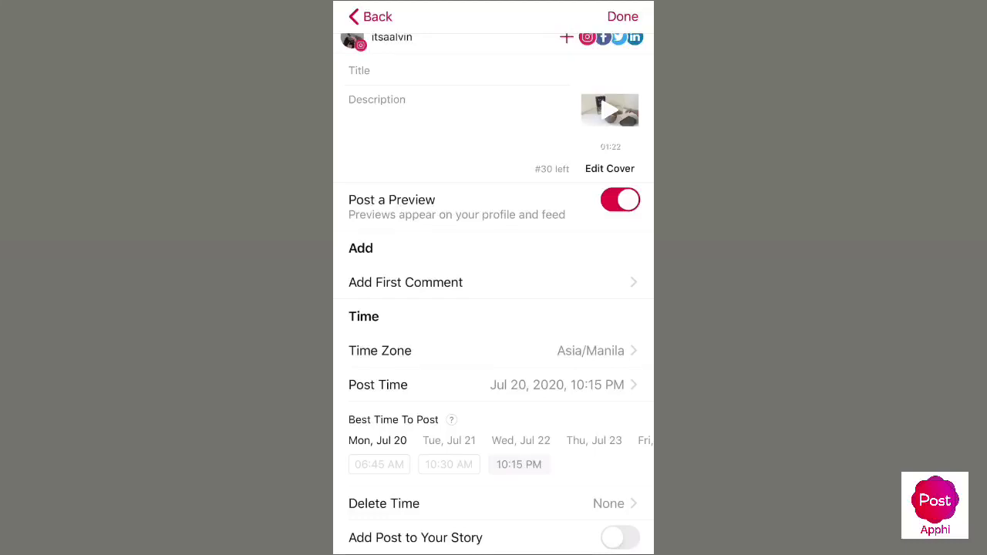
- Bulk-schedule four photos as posts: iced-drink, coffee-cup, bag and seated-man
click(622, 16)
click(494, 530)
click(491, 472)
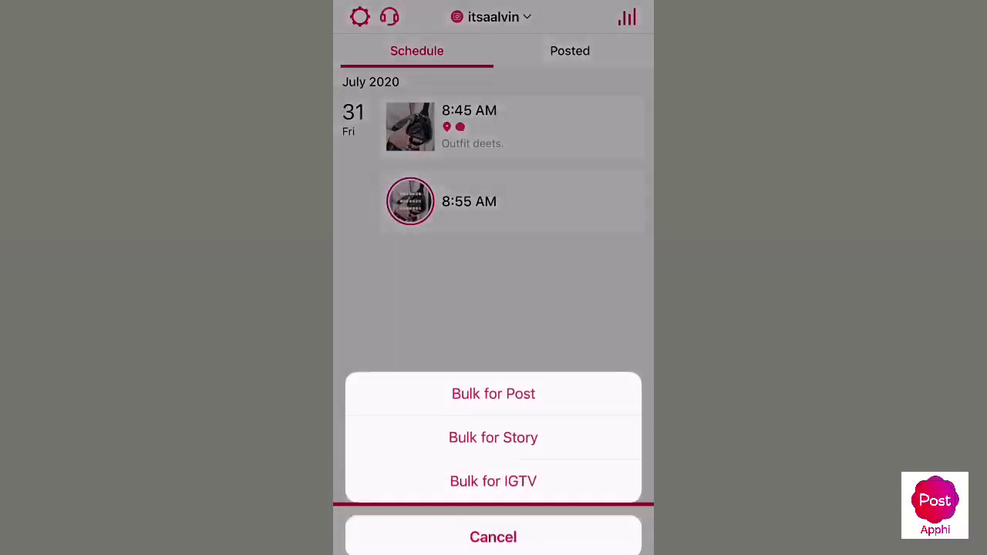
click(494, 378)
click(347, 374)
click(366, 322)
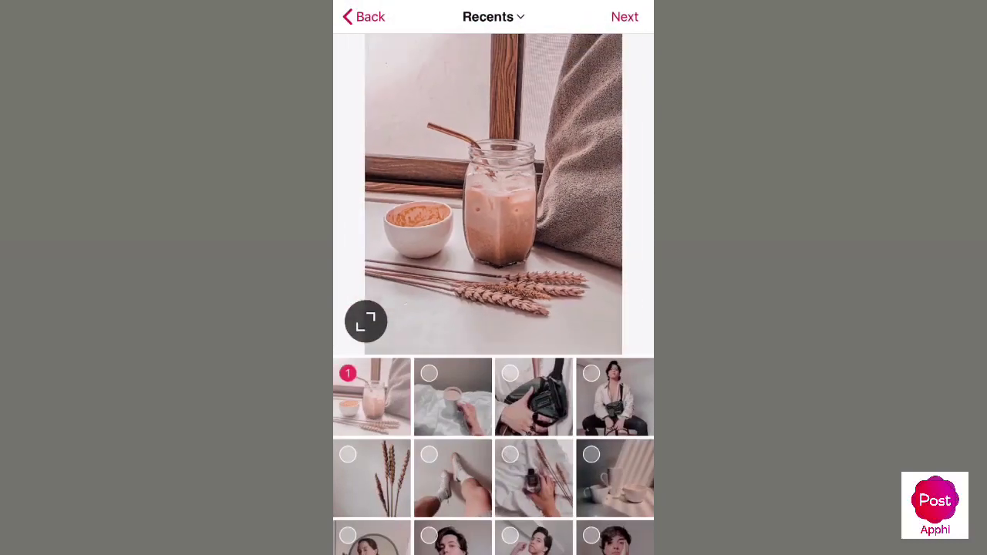
click(429, 374)
click(510, 373)
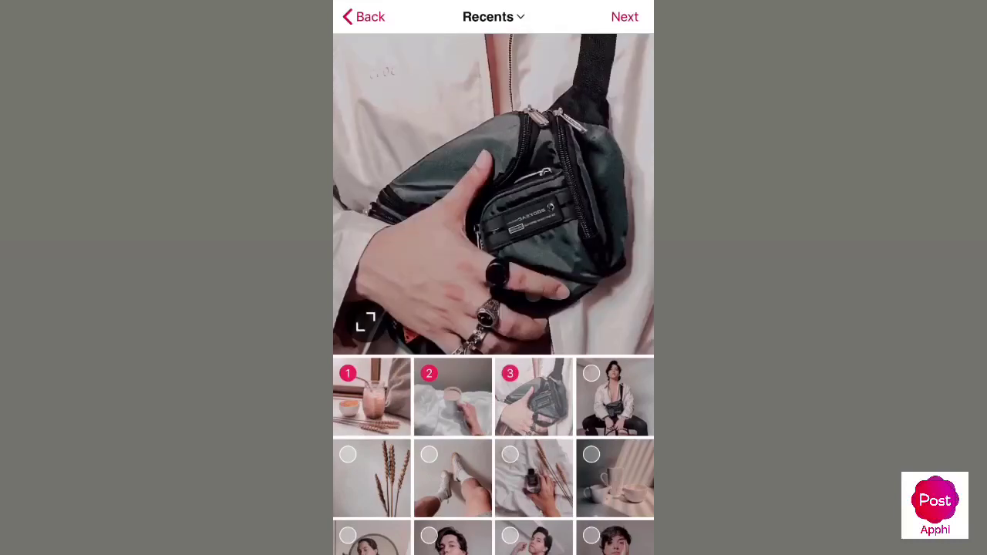
click(591, 373)
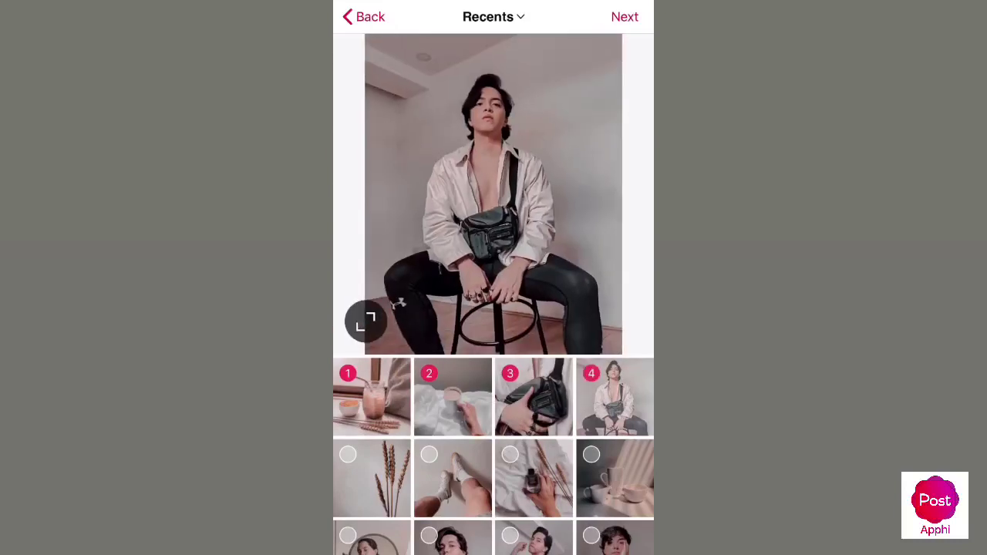
click(624, 17)
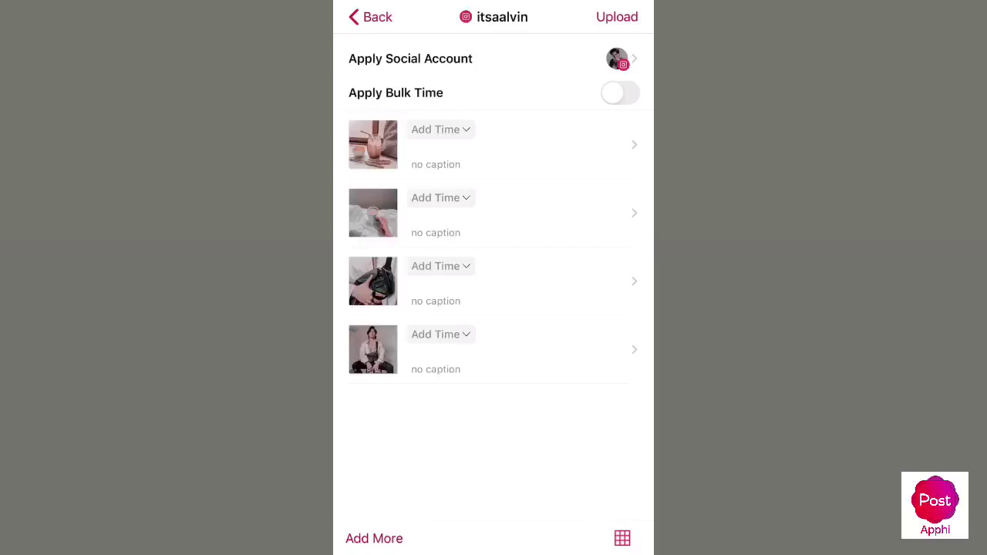
- Give the first photo a Jul 20, 10:34 PM post time and review its details tabs
click(440, 130)
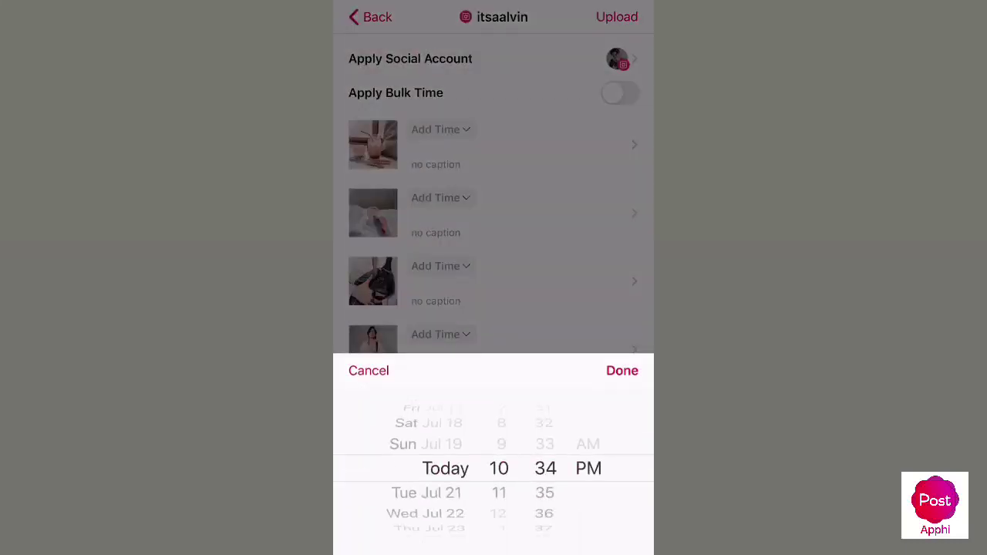
click(623, 370)
click(494, 144)
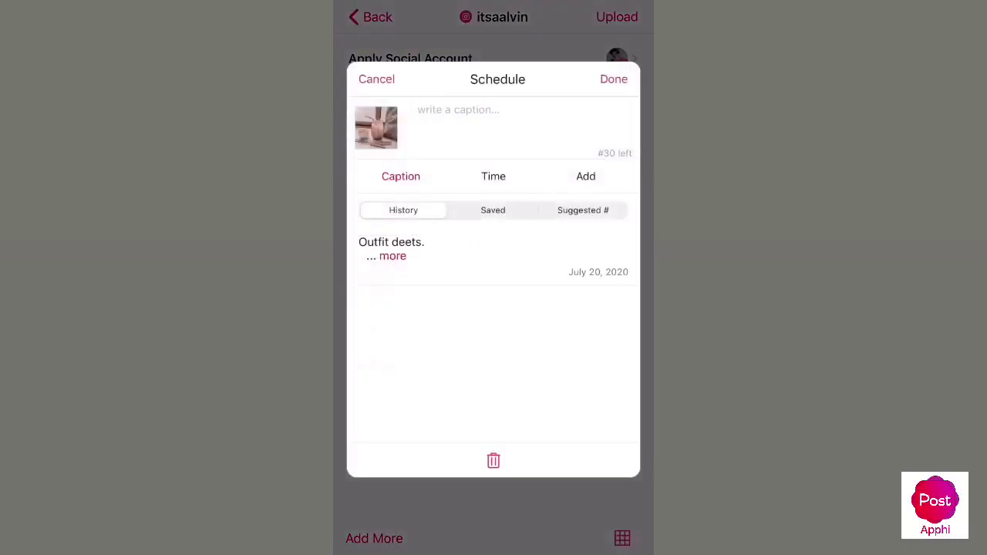
click(493, 176)
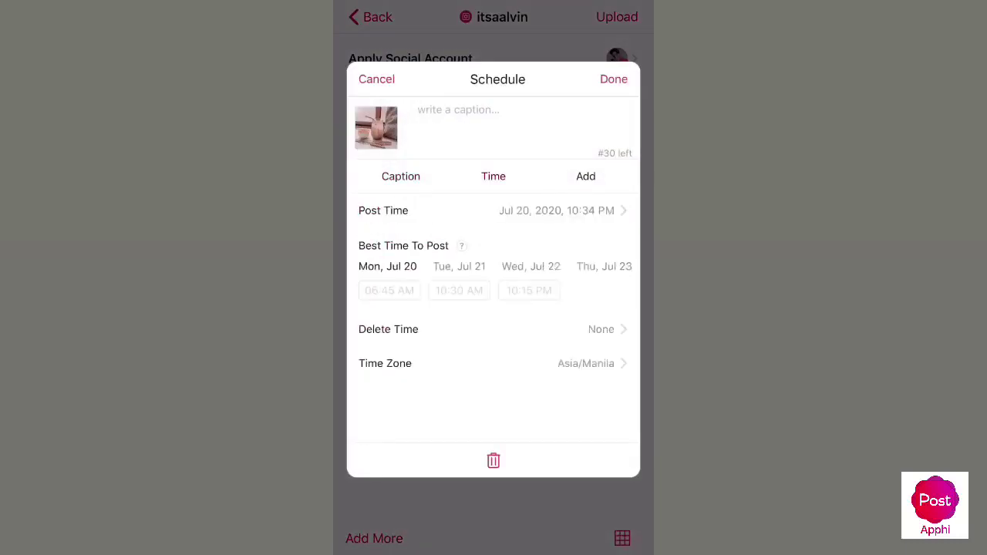
click(586, 176)
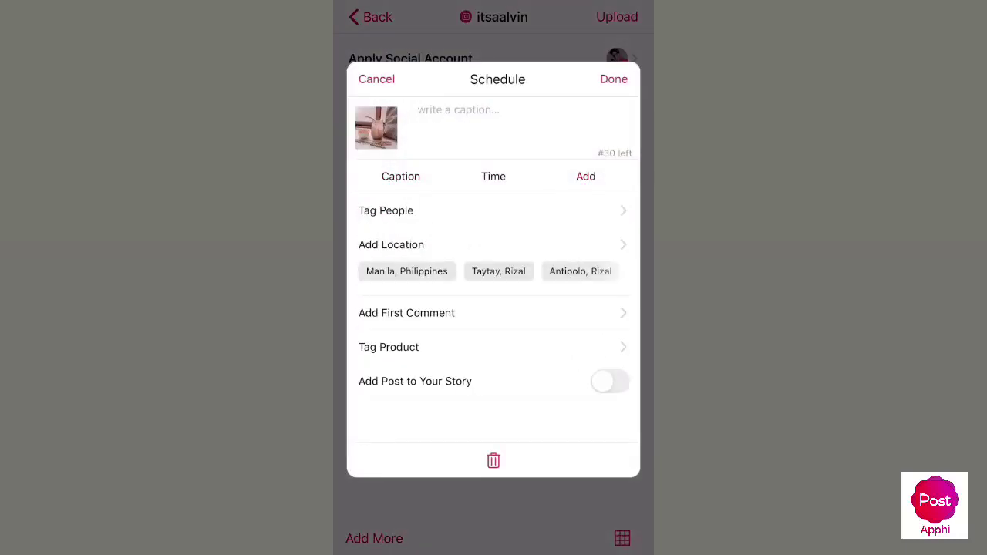
click(614, 78)
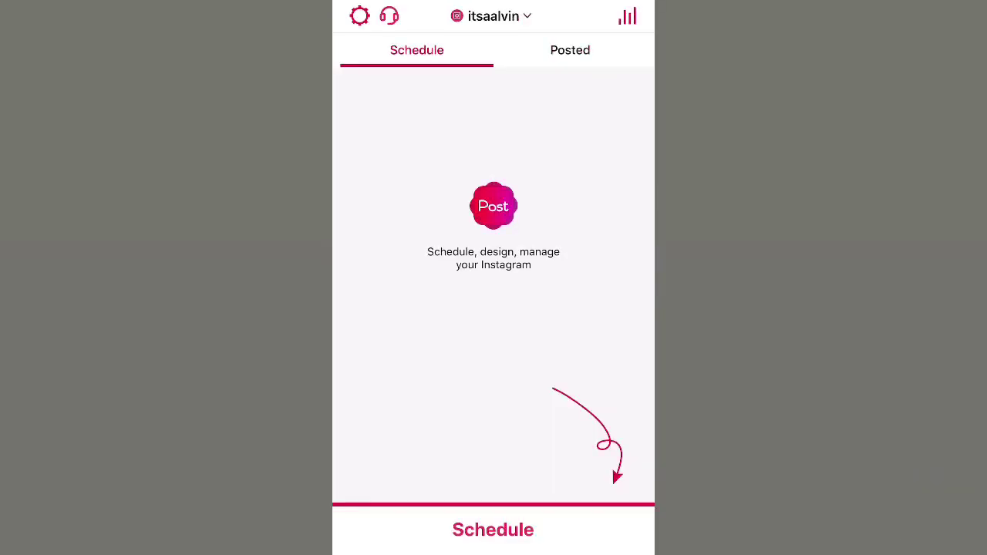
- Open Earn Money - Affiliate/Referral from account settings to view the $0.00 earnings and referral link
click(360, 15)
scroll(494, 293, down, 5)
scroll(494, 293, down, 10)
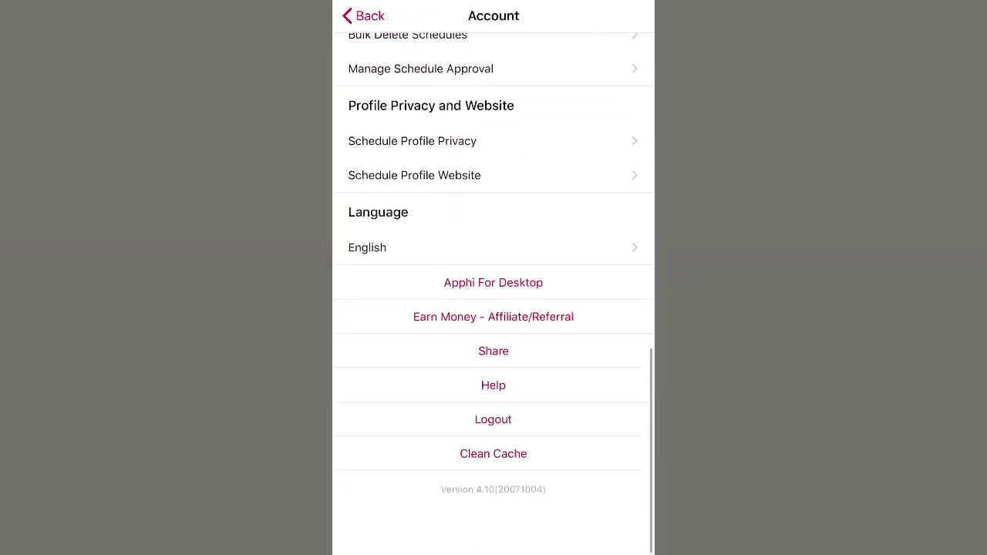
click(494, 316)
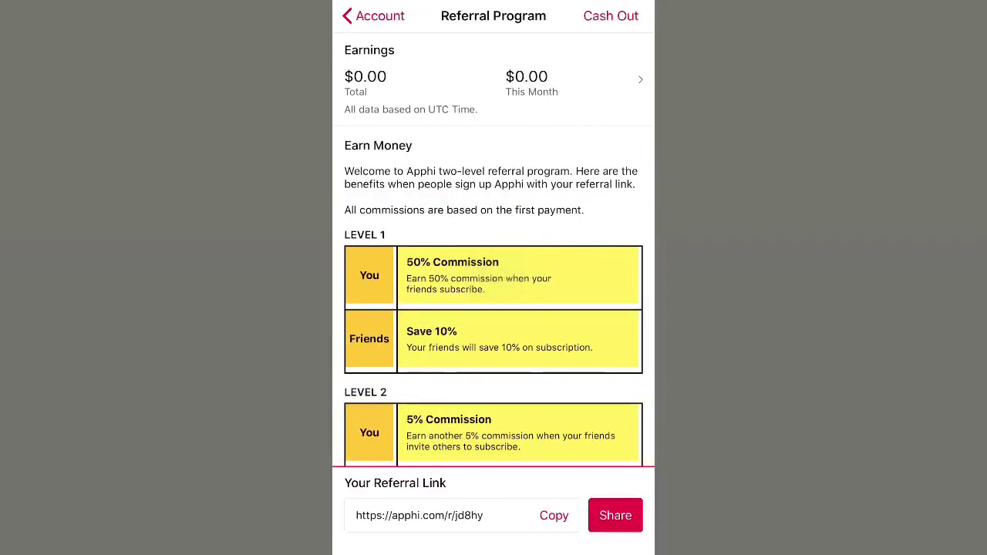